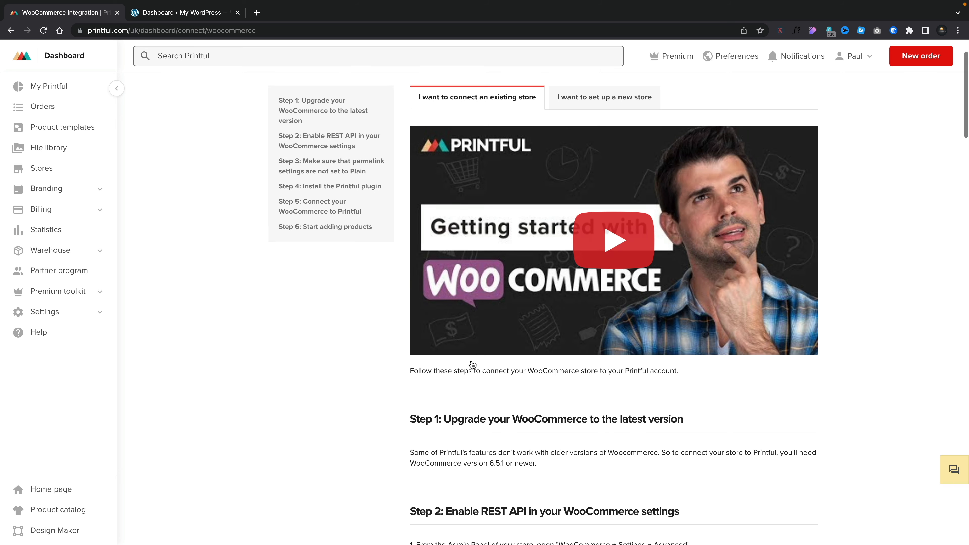
# Install and activate the Printful Integration for WooCommerce plugin in WordPress, and open its connection page.
pyautogui.scroll(-8, 473, 365)
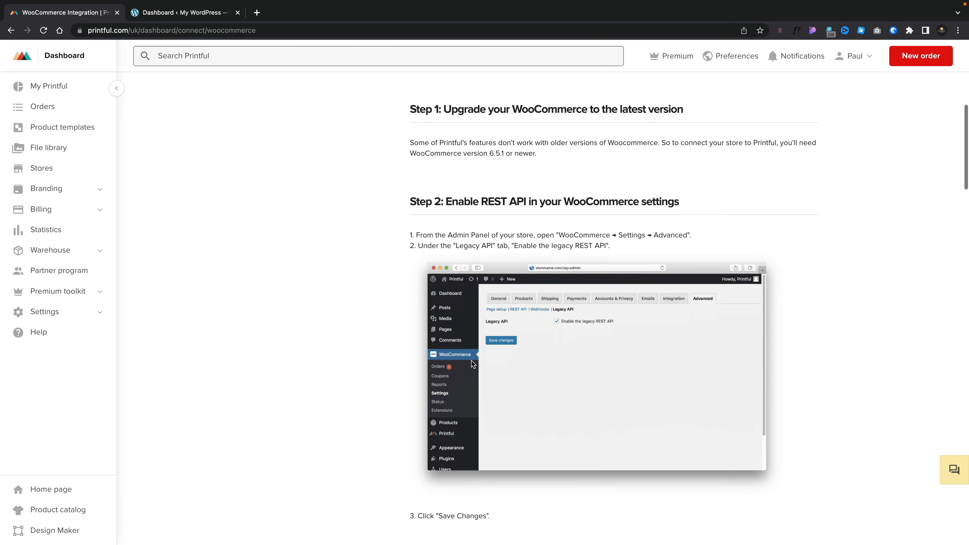
pyautogui.scroll(-1, 473, 365)
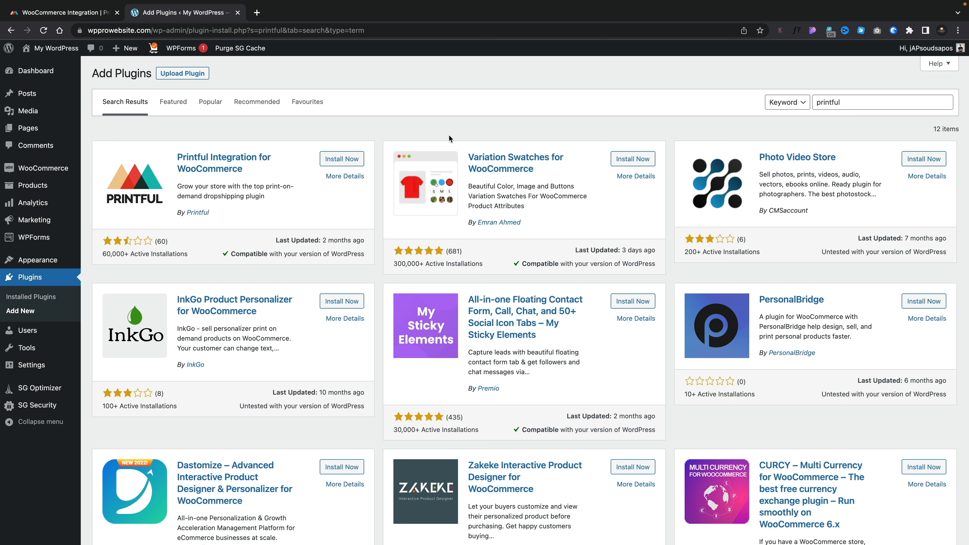
pyautogui.click(341, 159)
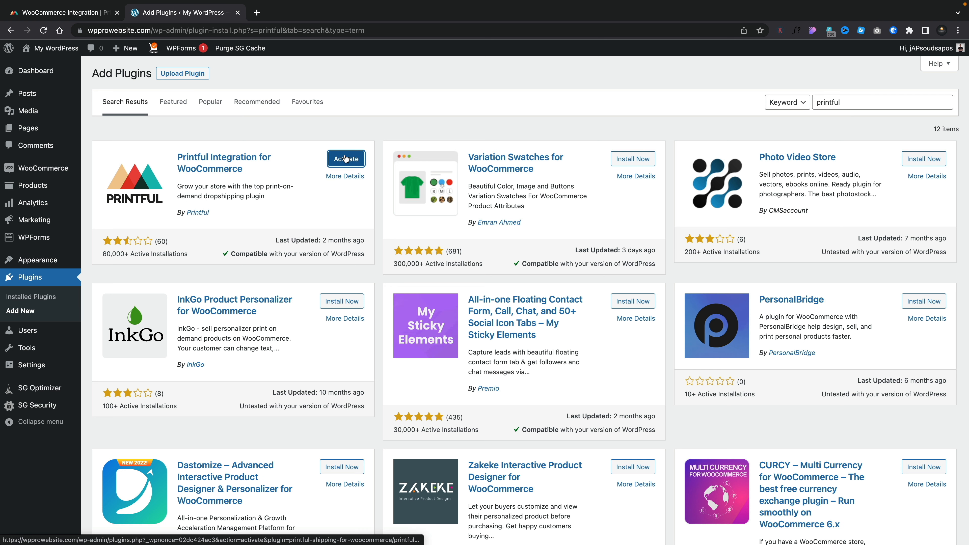
pyautogui.click(345, 158)
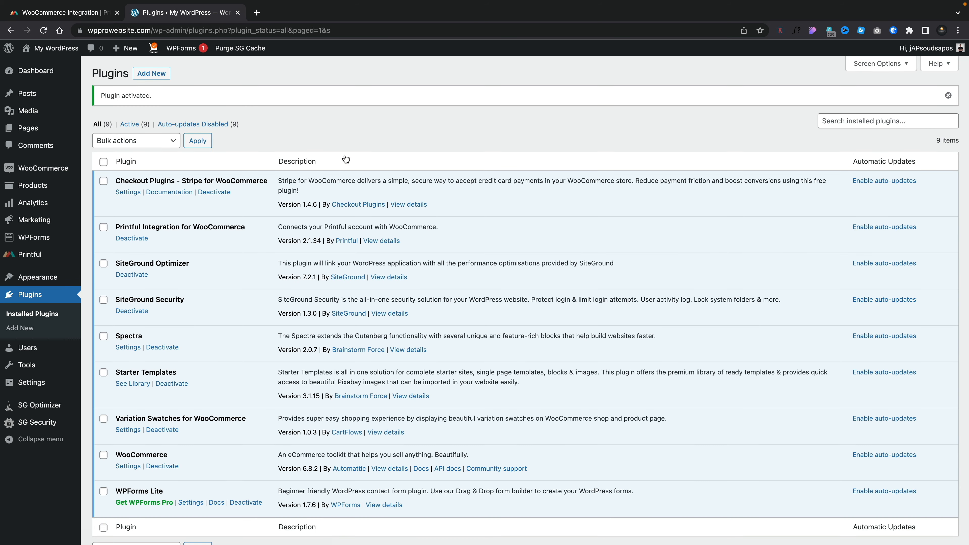
pyautogui.click(38, 256)
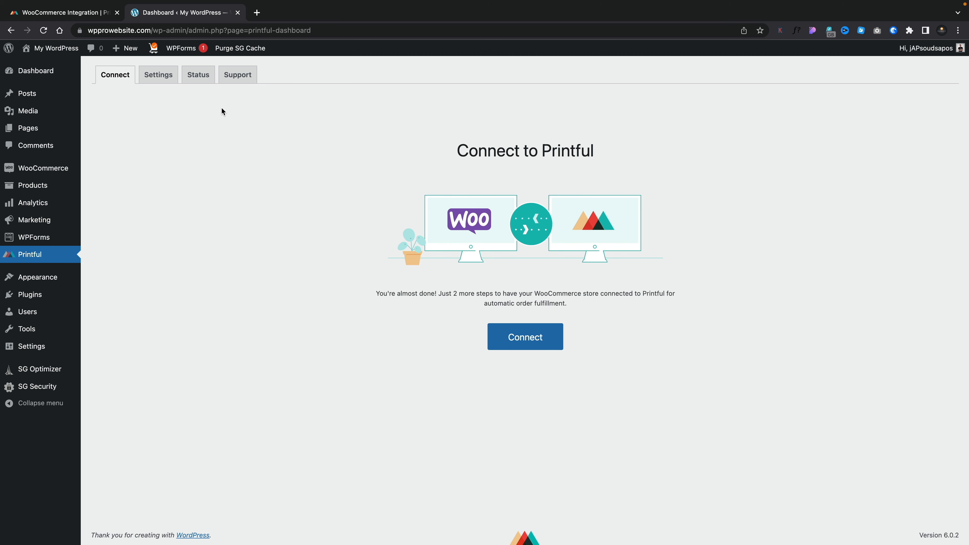
# Enable the legacy REST API in WooCommerce's advanced settings and save the changes.
pyautogui.moveTo(59, 167)
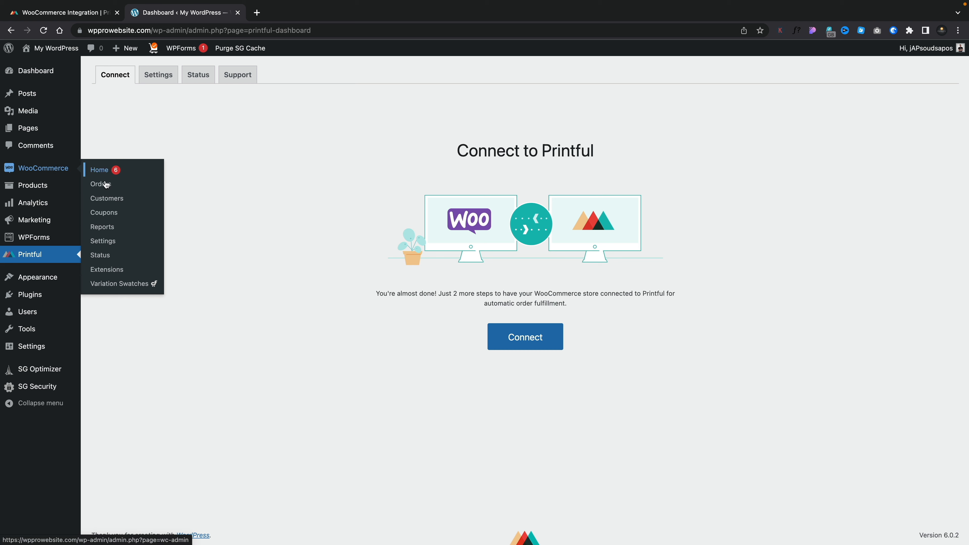
pyautogui.click(103, 240)
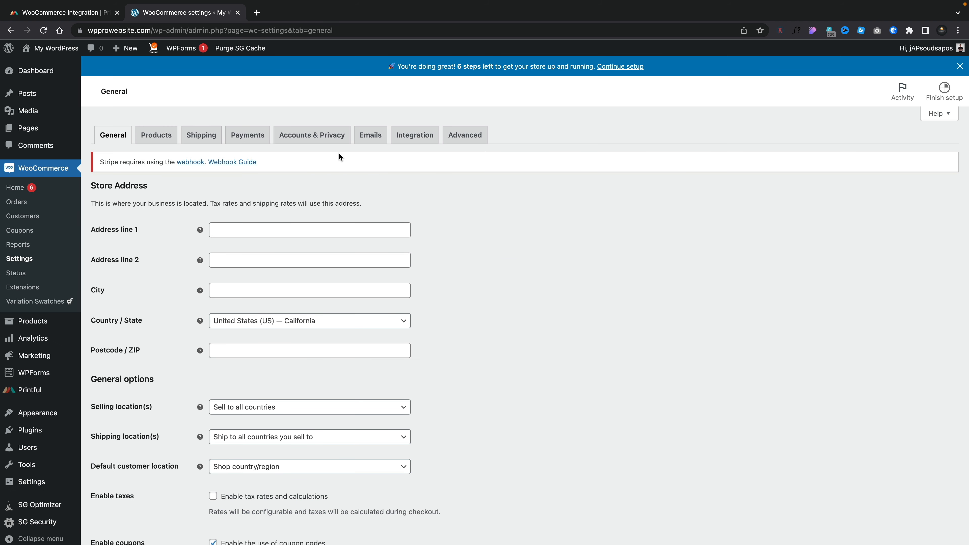
pyautogui.click(463, 142)
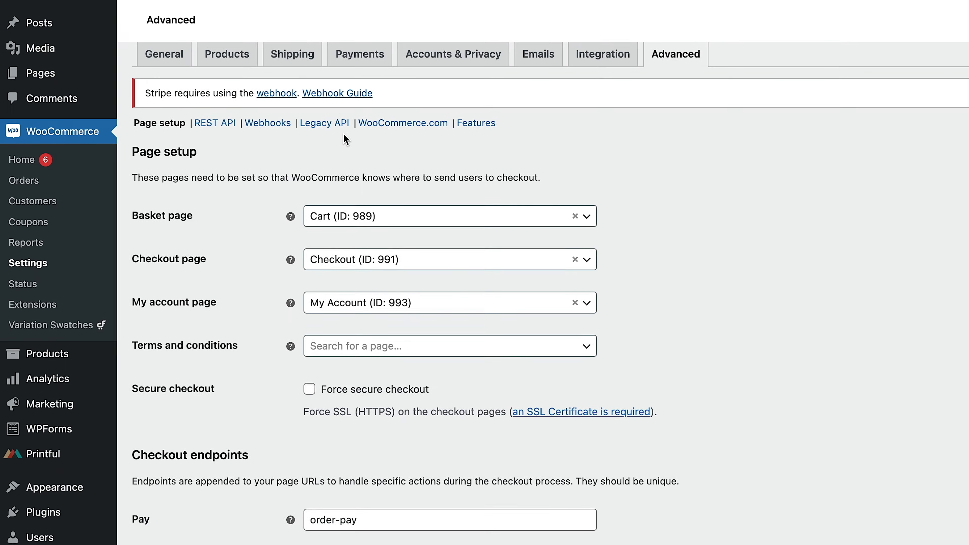
pyautogui.scroll(2, 340, 141)
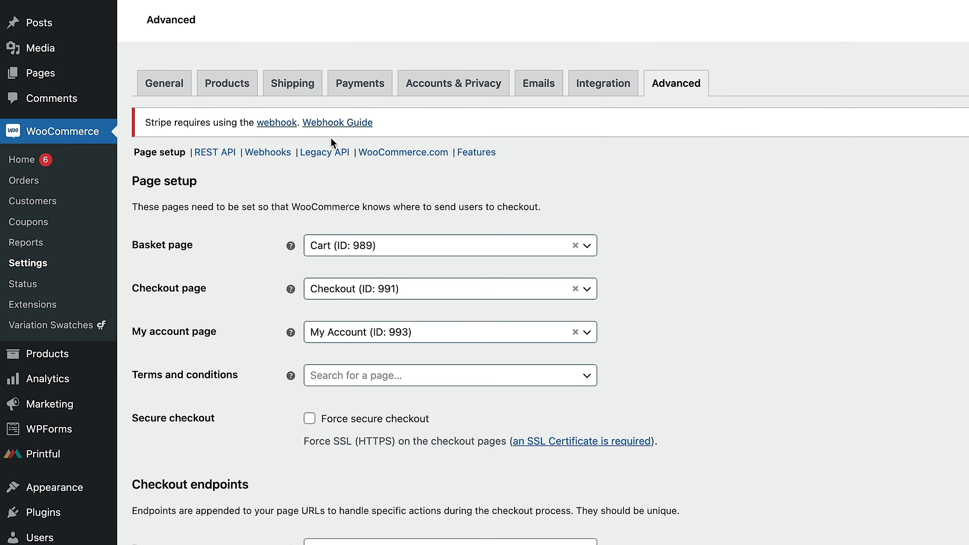
pyautogui.click(330, 152)
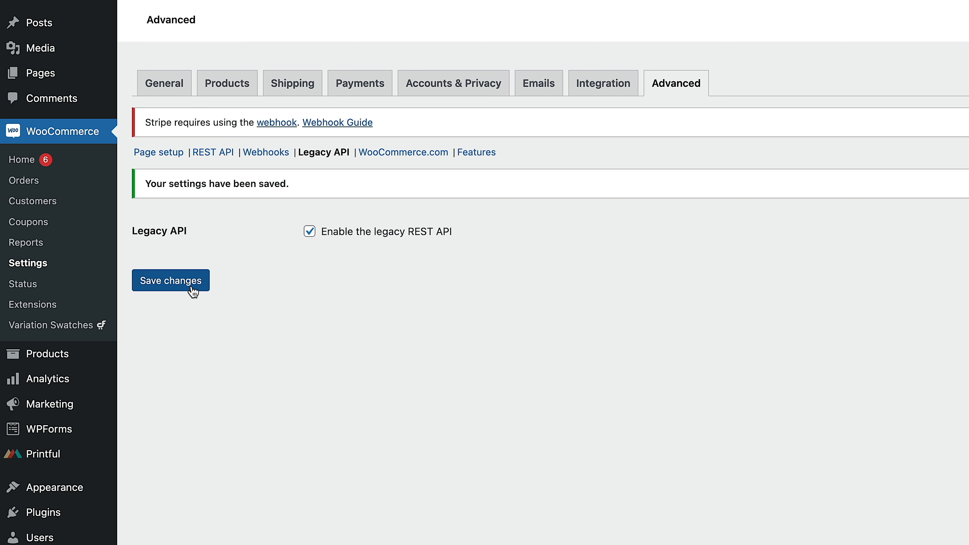
# Connect the WooCommerce store to Printful, approving the requested read/write access and confirming the connection with the signed-in account.
pyautogui.click(42, 454)
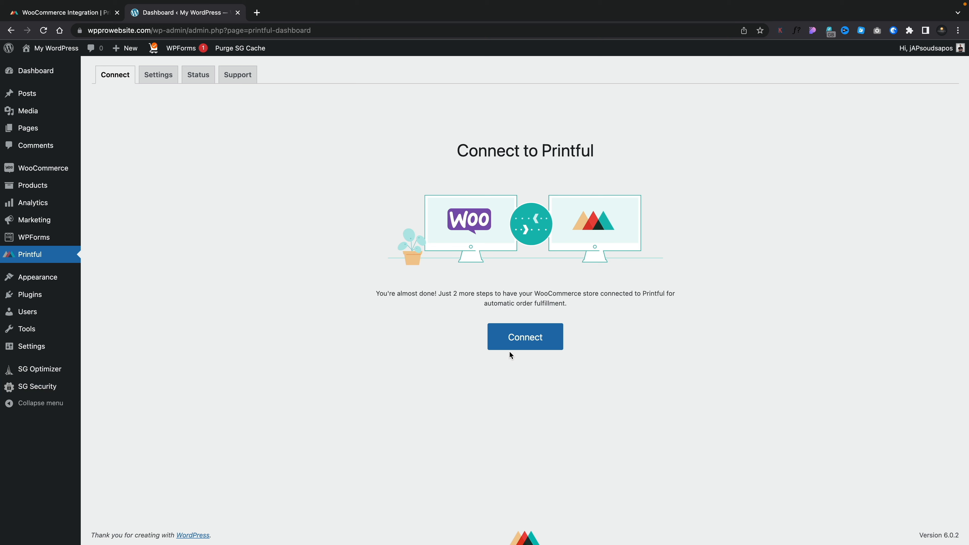
pyautogui.click(522, 344)
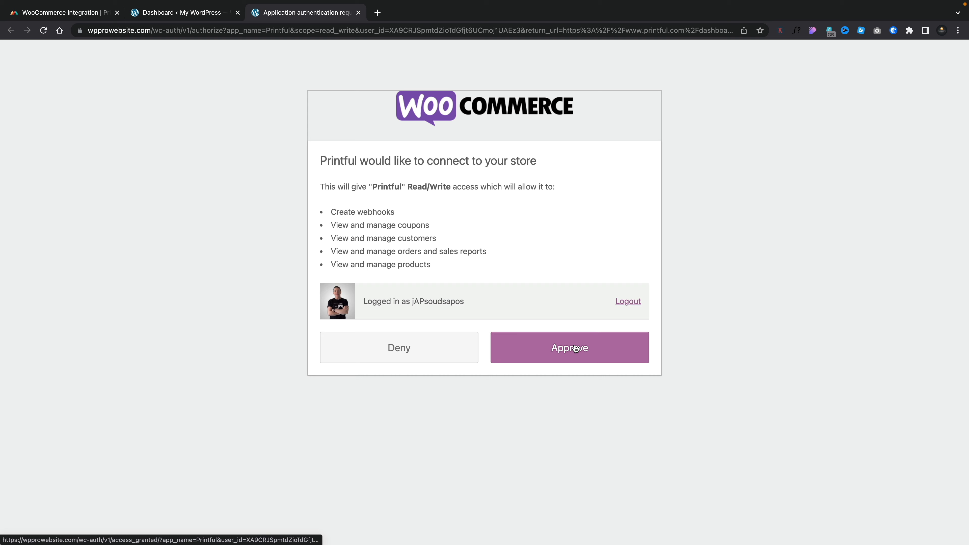
pyautogui.click(575, 349)
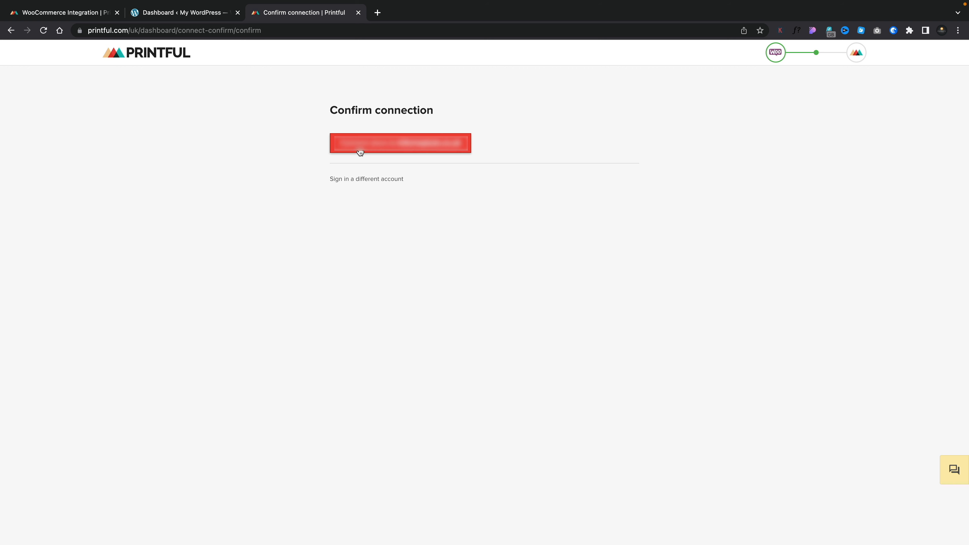
pyautogui.click(408, 149)
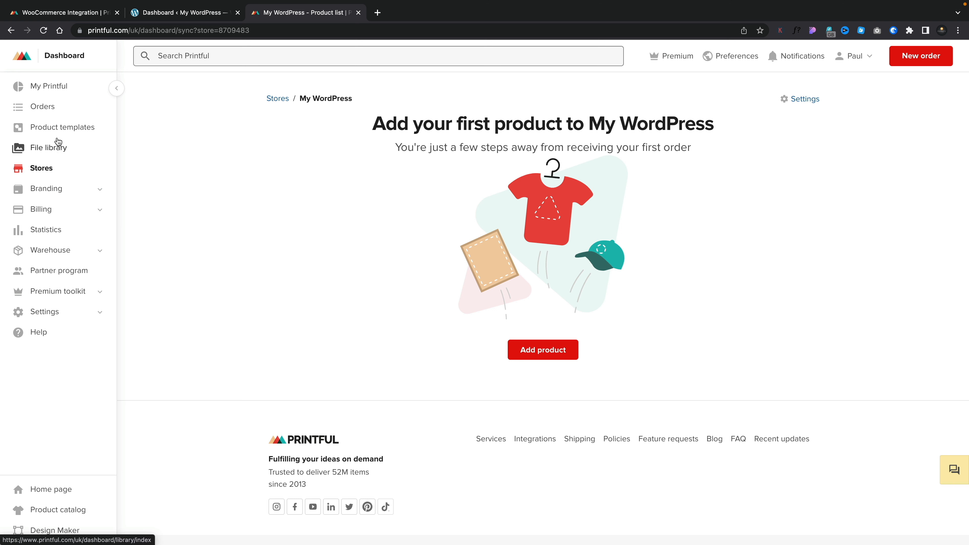
# Add the DCI Unisex t-shirt template to the My WordPress store, accept its preset colors and sizes, and proceed to mockups.
pyautogui.click(58, 127)
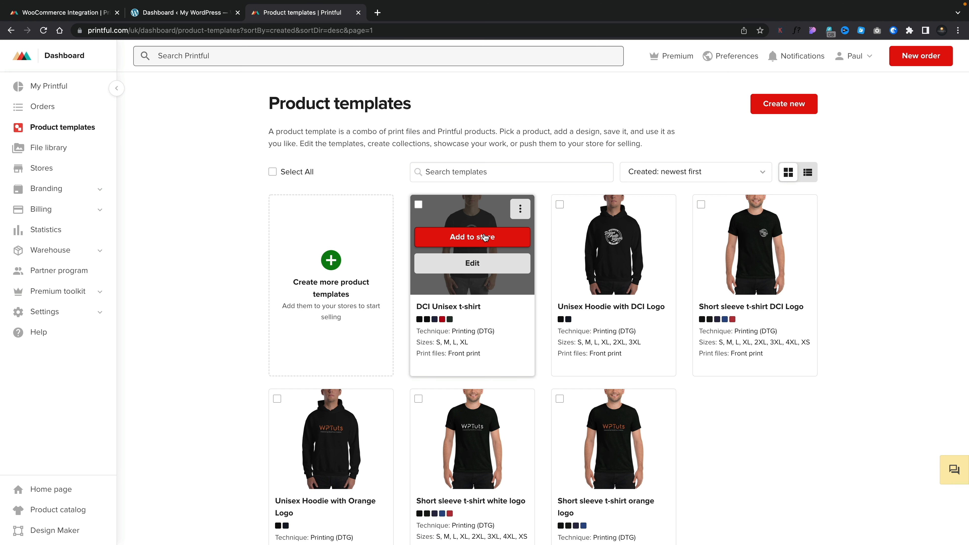
pyautogui.click(474, 238)
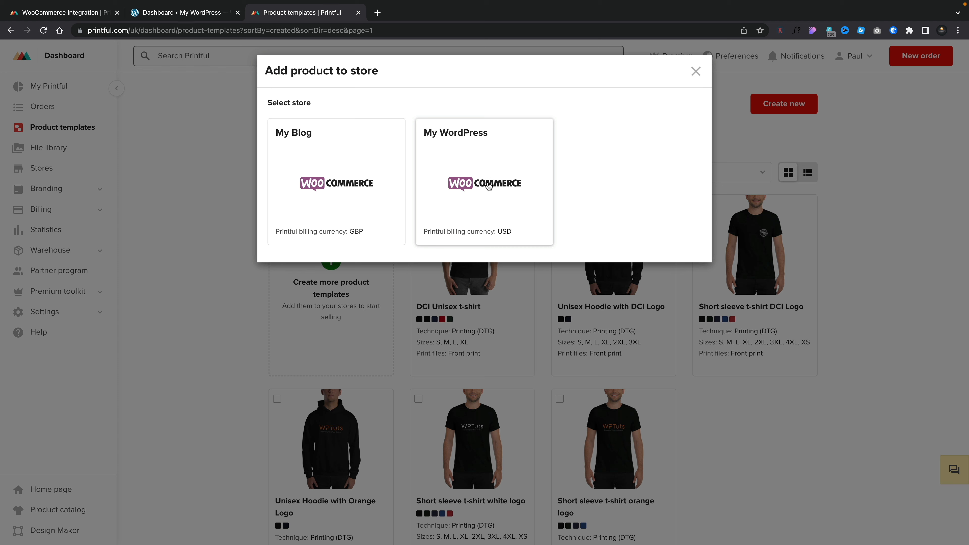
pyautogui.click(496, 176)
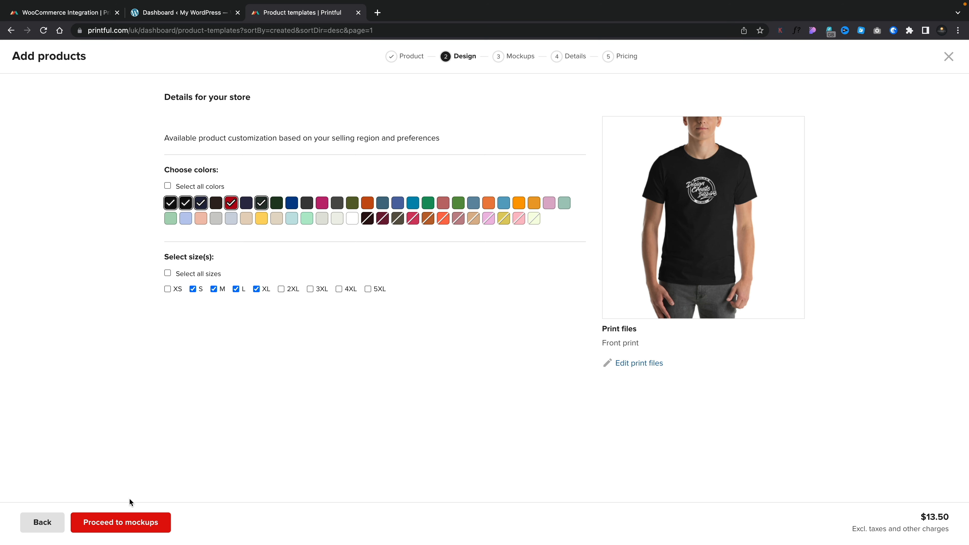
pyautogui.click(128, 523)
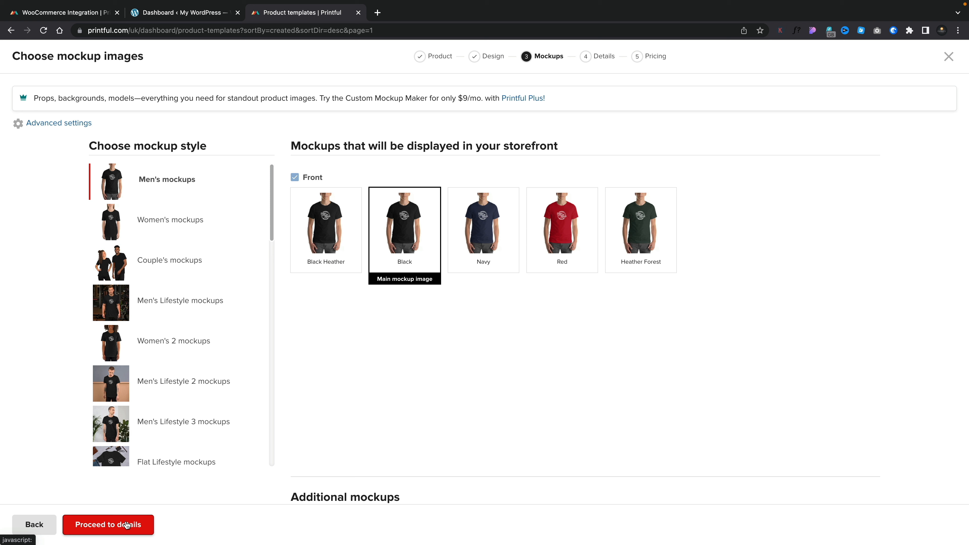
# Choose the Men's Lifestyle mockups for the t-shirt, leave the format as JPG, and proceed to the product details.
pyautogui.scroll(-5, 159, 287)
pyautogui.scroll(3, 158, 287)
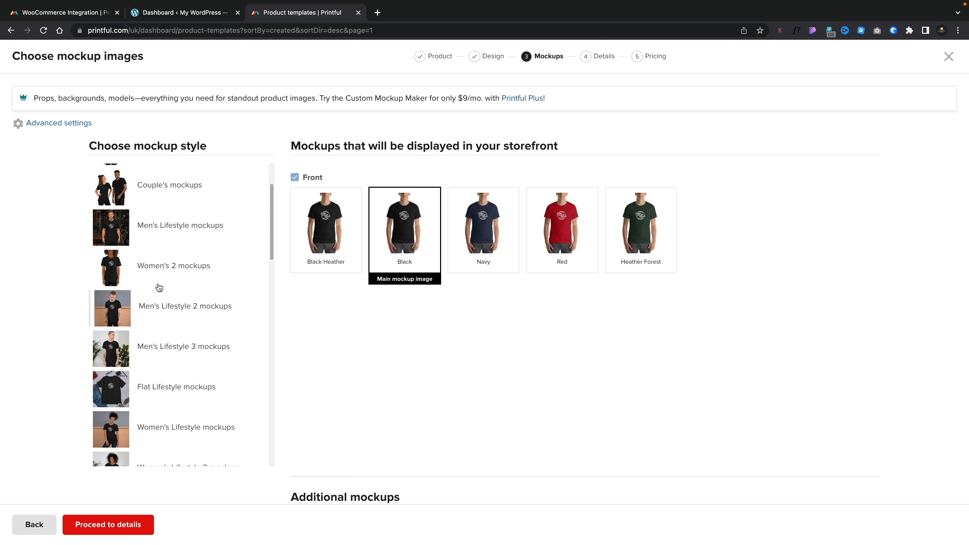
pyautogui.scroll(1, 159, 287)
pyautogui.click(116, 256)
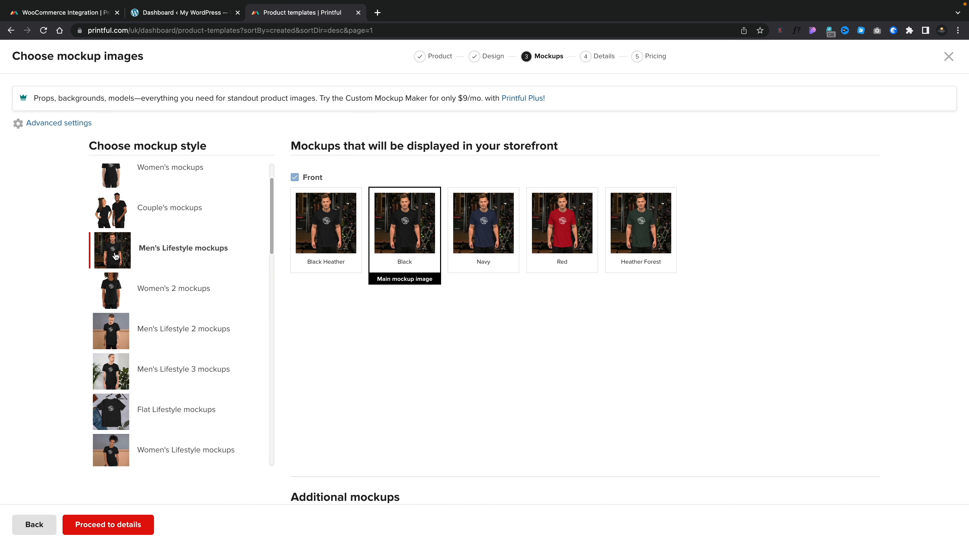
pyautogui.scroll(-4, 410, 366)
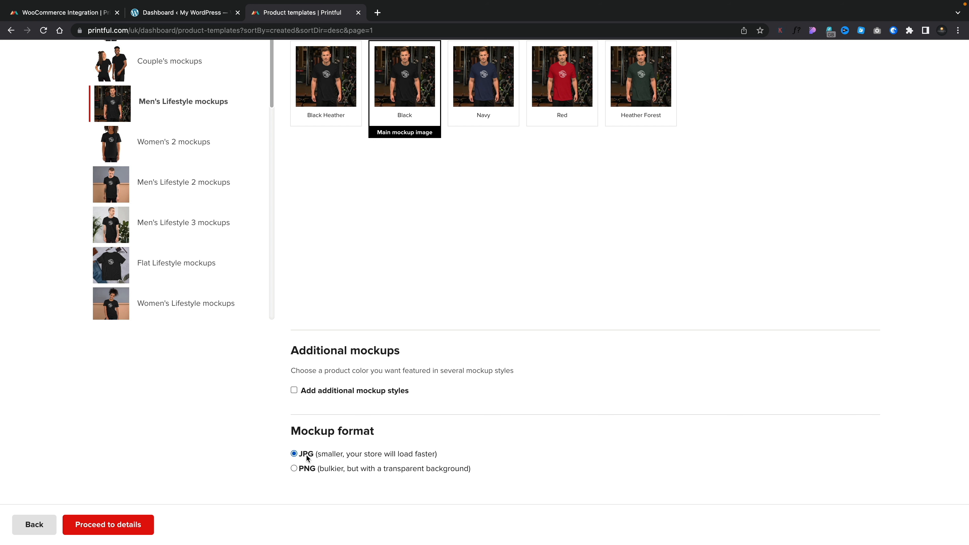
pyautogui.click(108, 526)
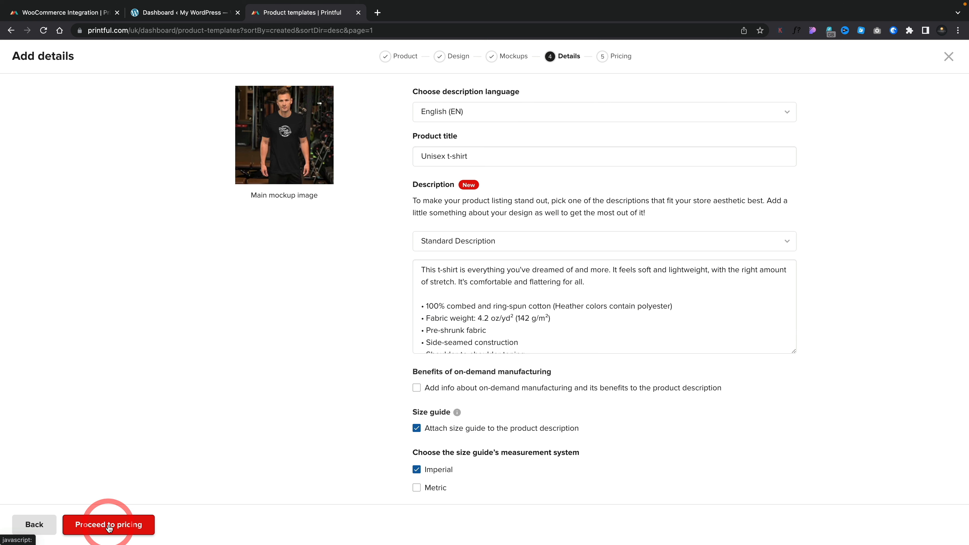
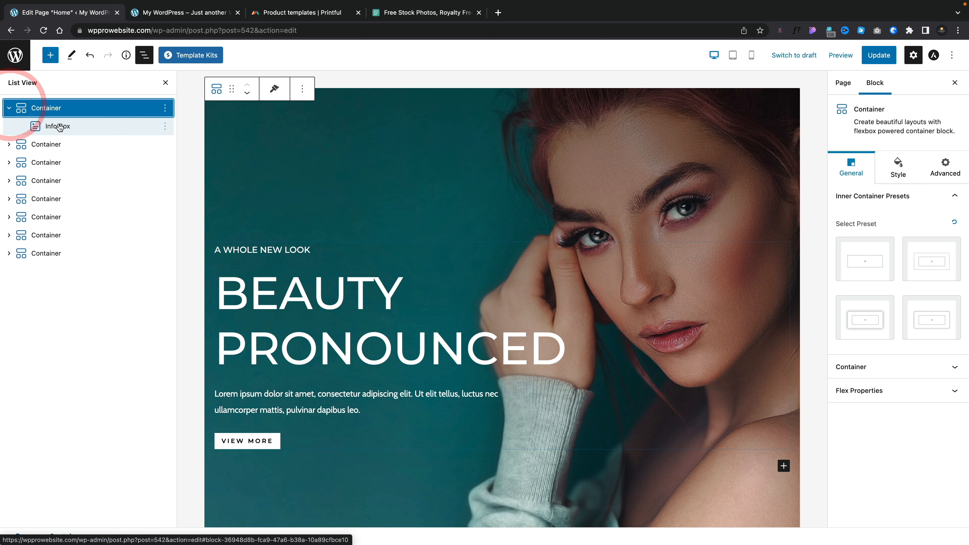
# Select the first container on the WordPress Home page and open its background image settings.
pyautogui.click(67, 111)
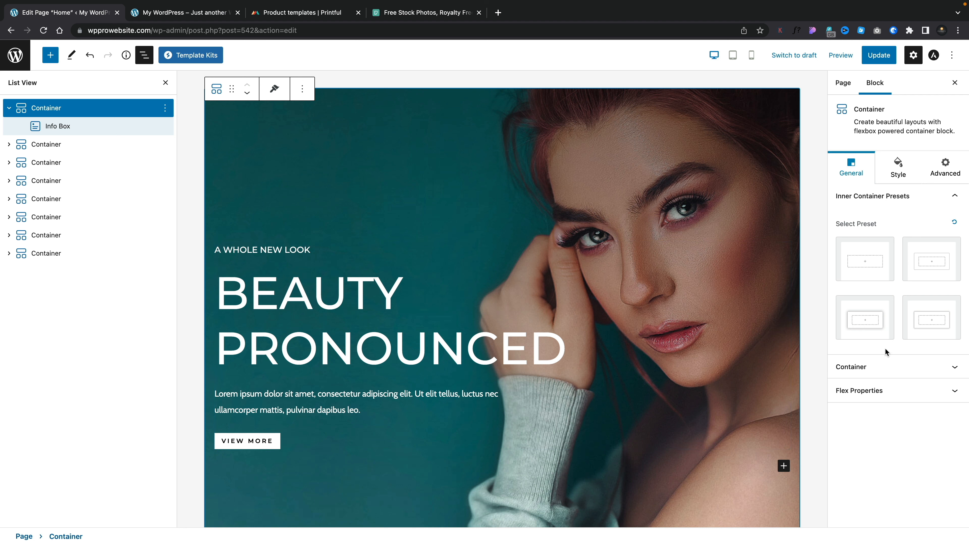
pyautogui.click(889, 366)
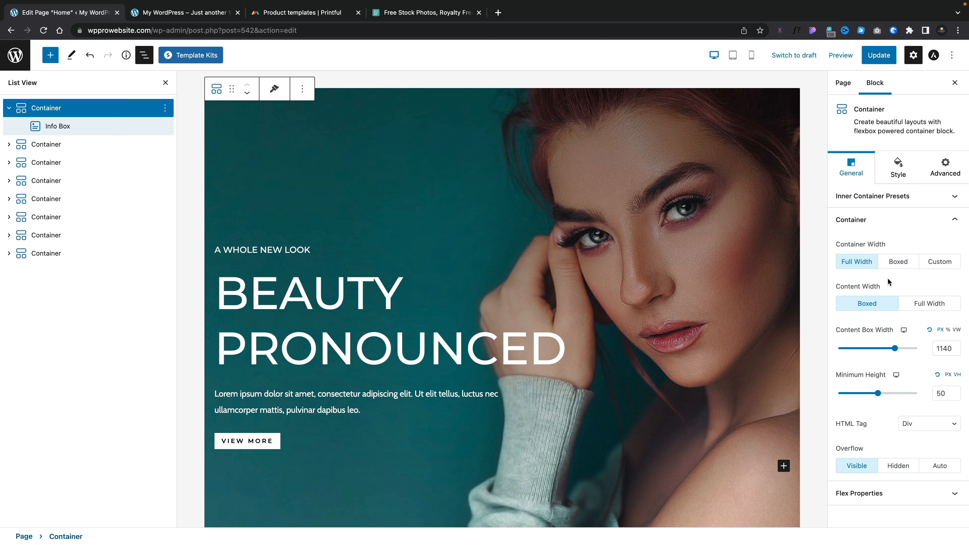
pyautogui.click(899, 171)
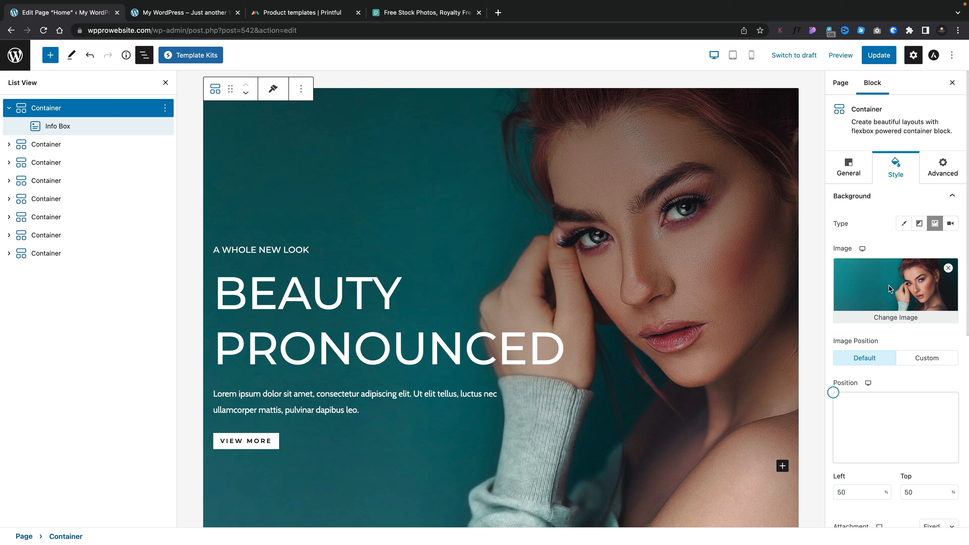
# Switch to Pexels, search for "clothing" photos, and filter the results to horizontal orientation.
pyautogui.click(421, 15)
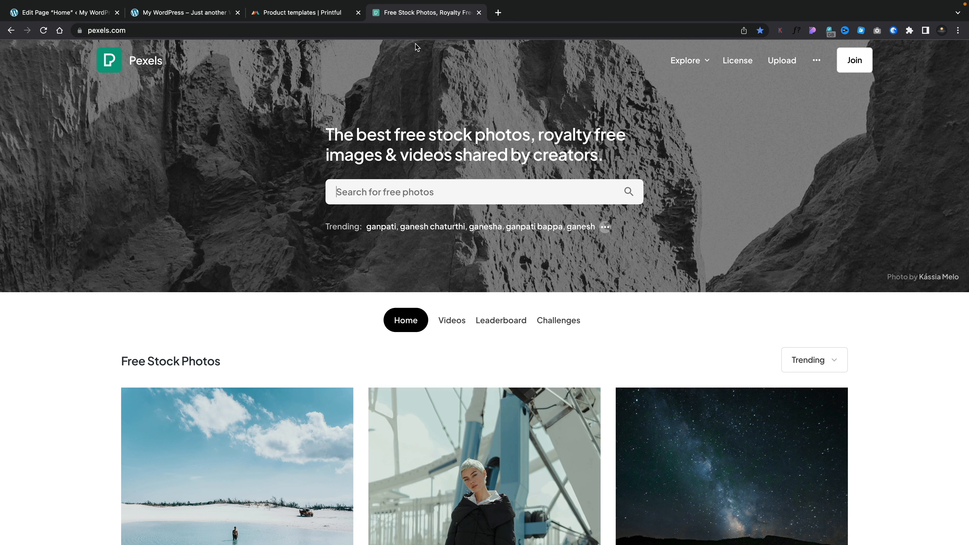
pyautogui.click(402, 195)
pyautogui.write('clot')
pyautogui.click(357, 224)
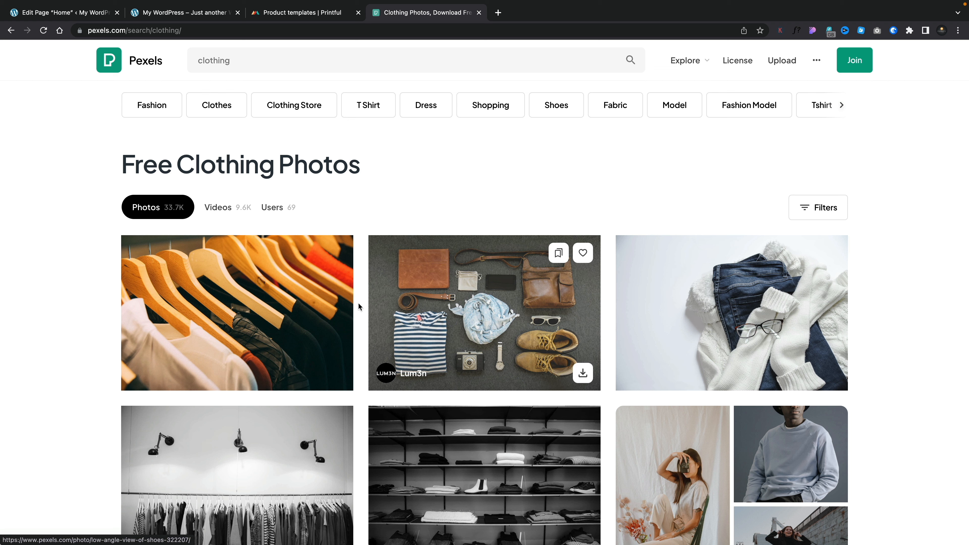
pyautogui.click(817, 209)
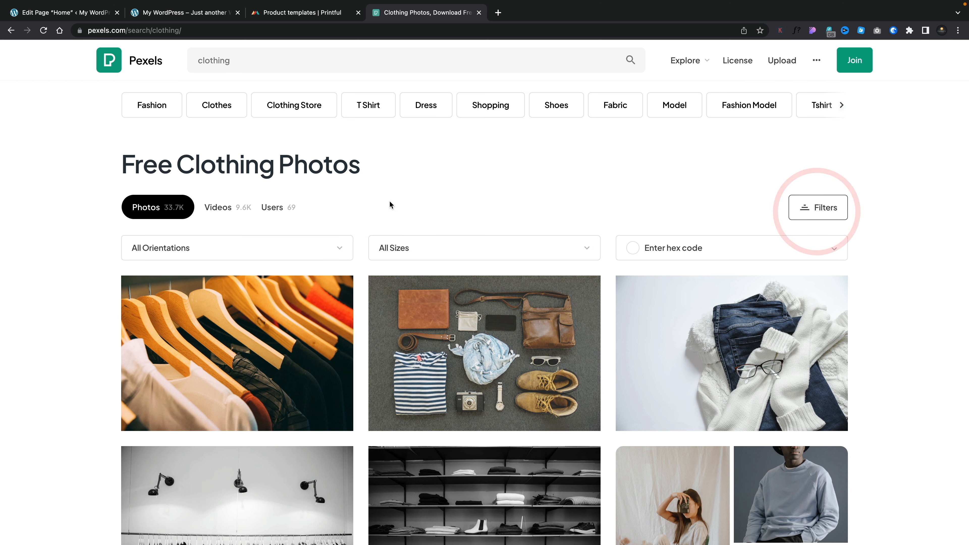
pyautogui.click(336, 247)
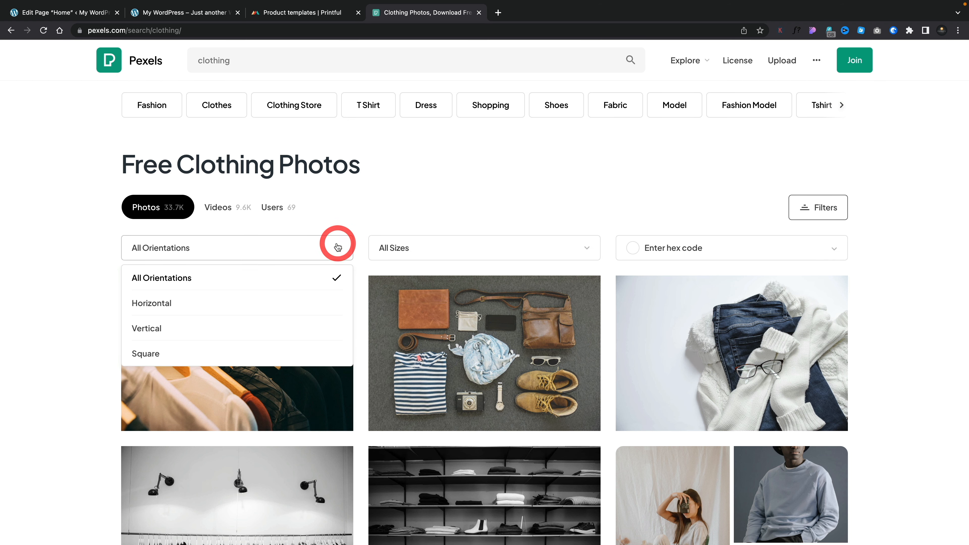
pyautogui.click(192, 303)
# Download the photo of eyeglasses on a white jacket and blue denim in the Large 1920×1278 size.
pyautogui.scroll(-2, 443, 396)
pyautogui.scroll(-3, 442, 396)
pyautogui.scroll(-1, 442, 396)
pyautogui.scroll(2, 442, 396)
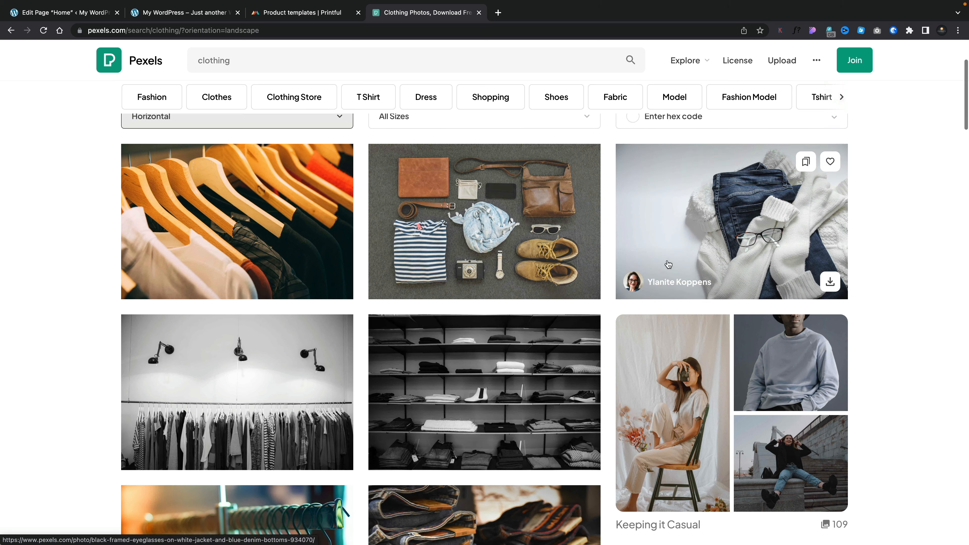
pyautogui.click(723, 227)
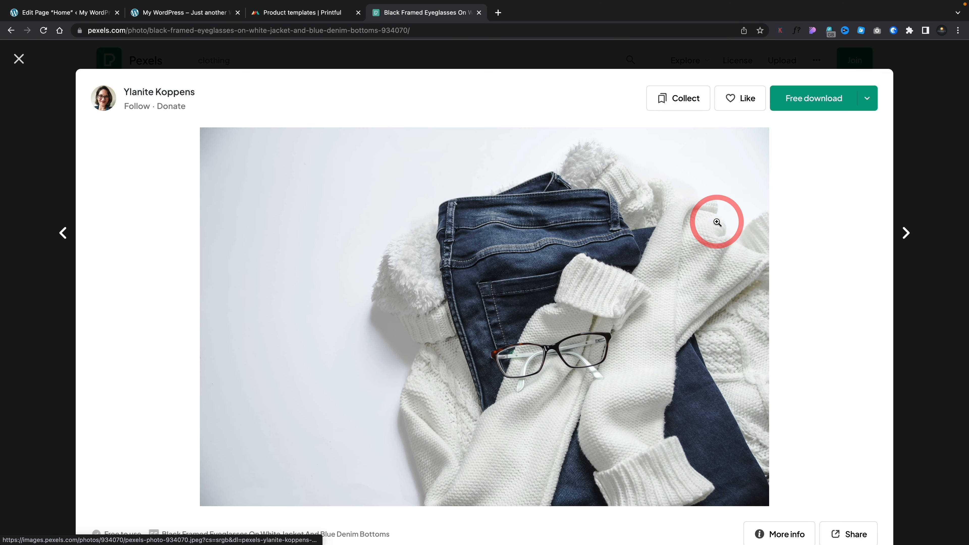
pyautogui.click(871, 102)
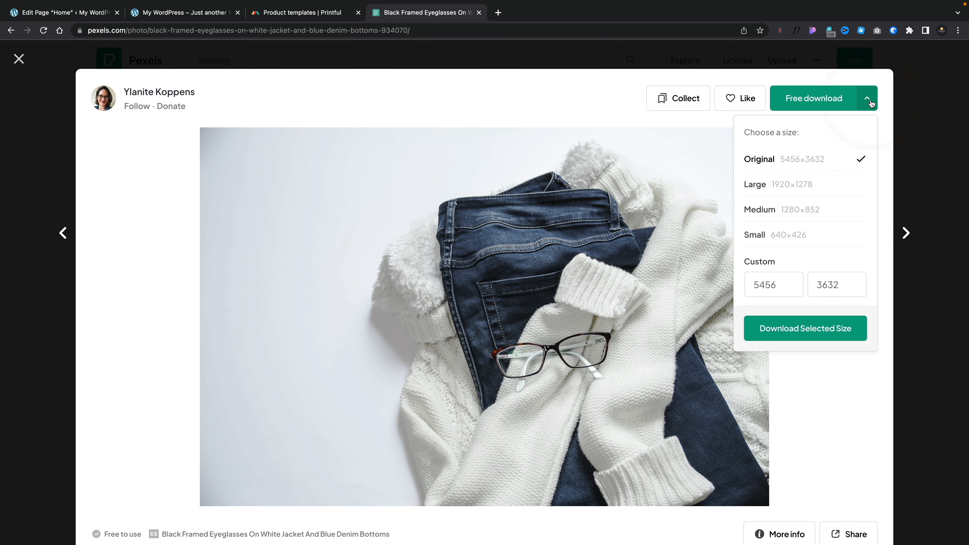
pyautogui.click(785, 184)
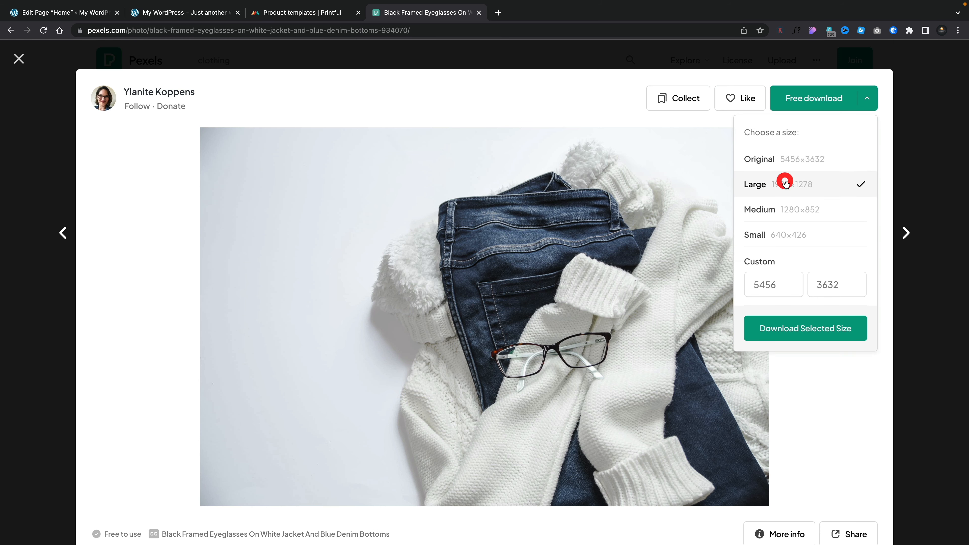
pyautogui.click(771, 329)
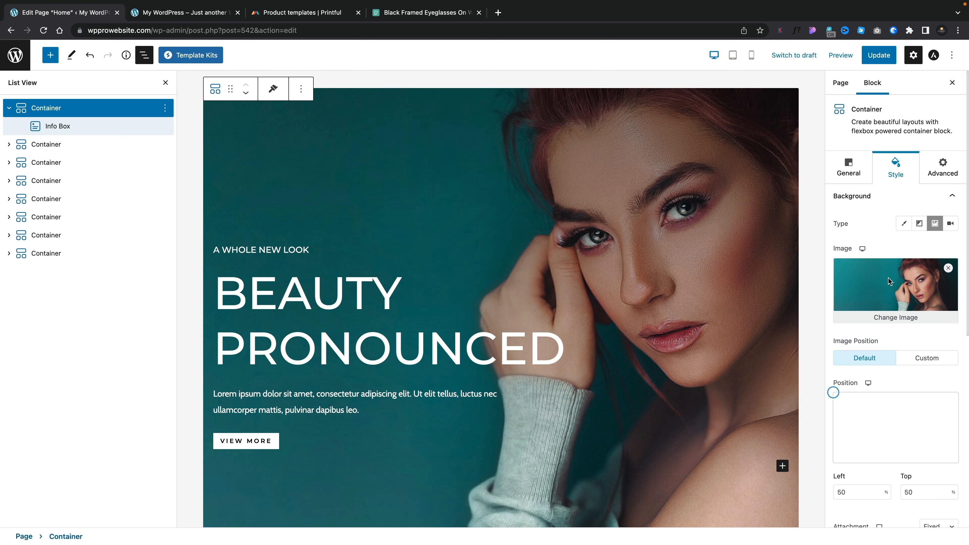
# Replace the hero container's background image with the downloaded eyeglasses-and-denim photo, uploading it from the Downloads folder.
pyautogui.click(948, 268)
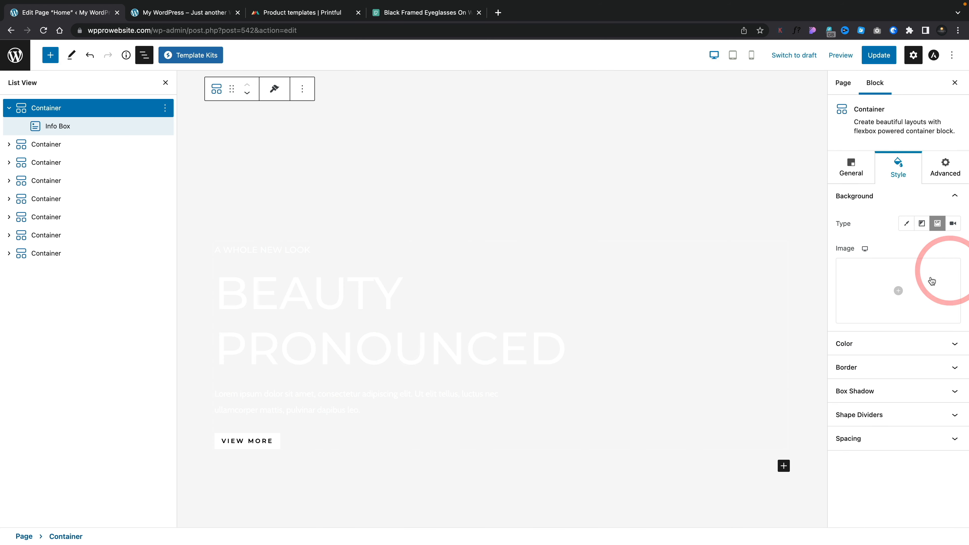
pyautogui.click(903, 293)
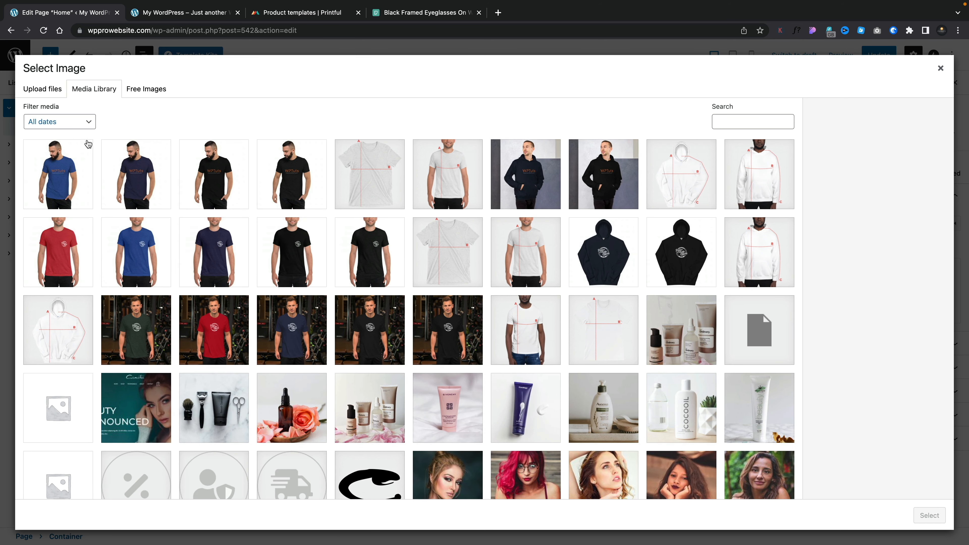
pyautogui.click(42, 89)
pyautogui.click(472, 273)
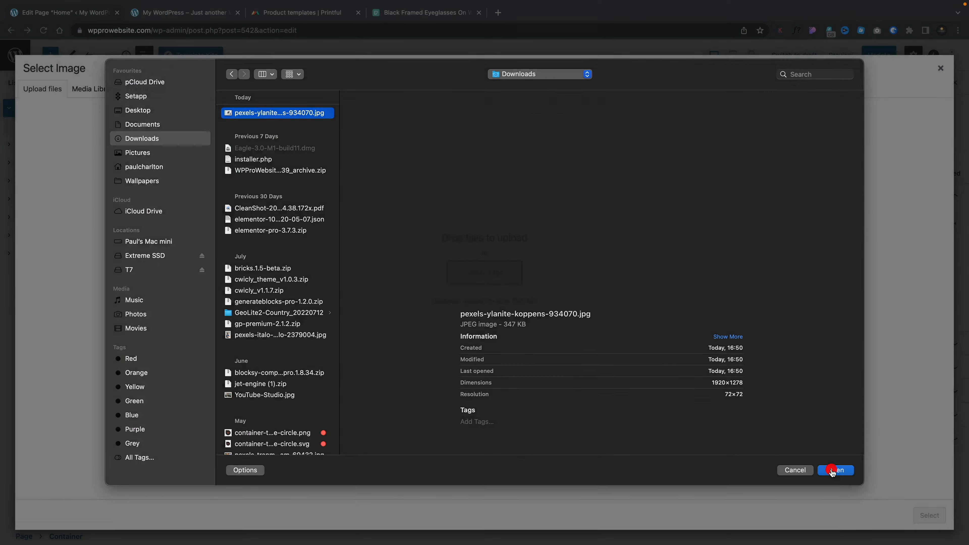
pyautogui.click(835, 470)
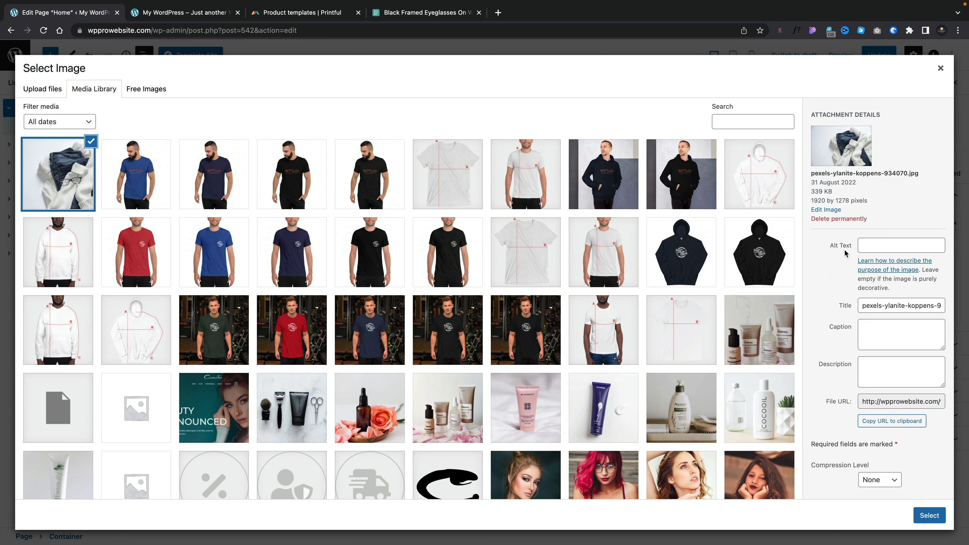
pyautogui.click(884, 248)
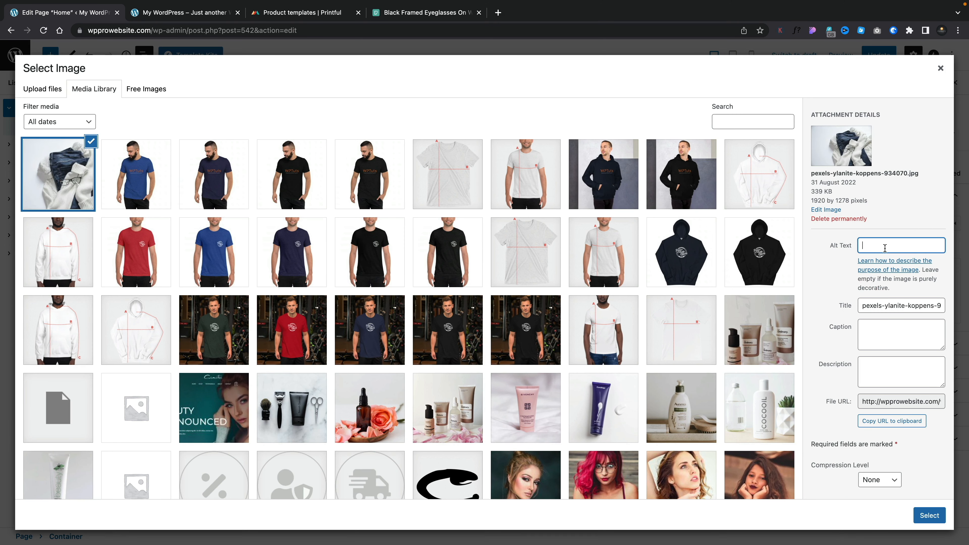
pyautogui.click(920, 512)
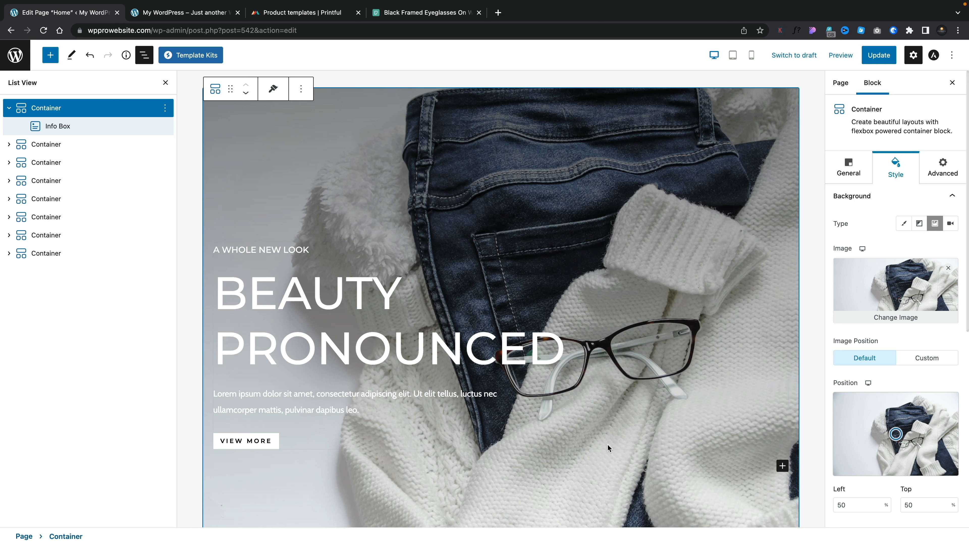
# Set the hero background image's position to 78% left and 78% top, and save the page.
pyautogui.moveTo(893, 436); pyautogui.dragTo(928, 458)
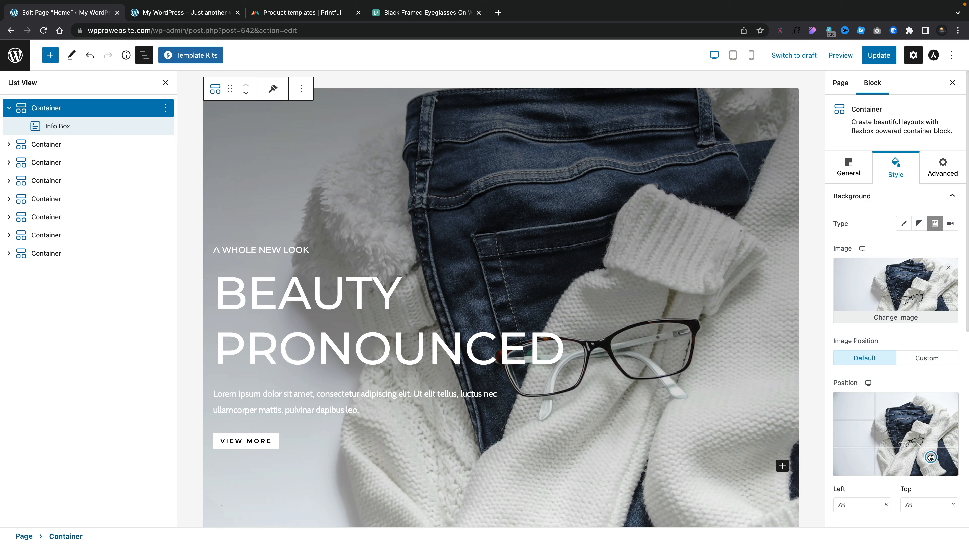
pyautogui.moveTo(931, 457); pyautogui.dragTo(931, 457)
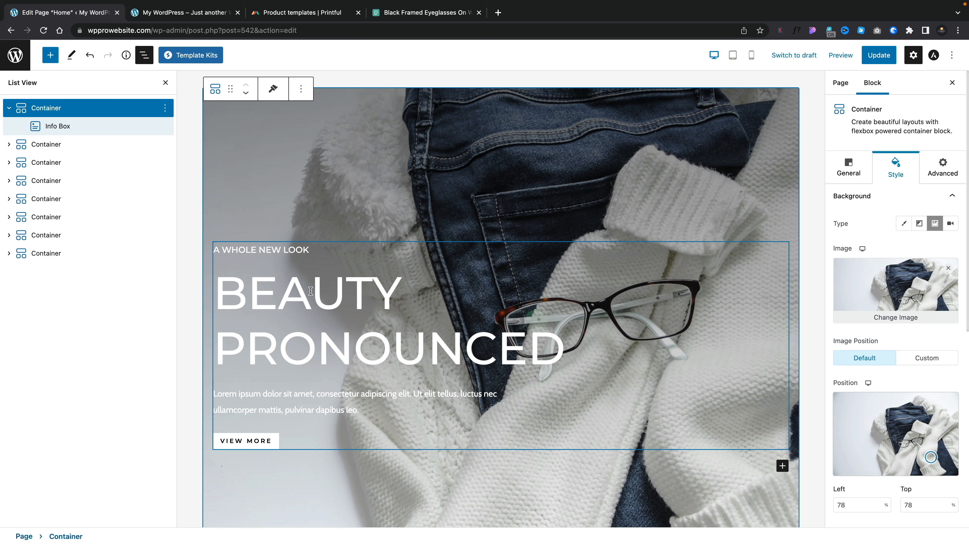
pyautogui.press('super+s')
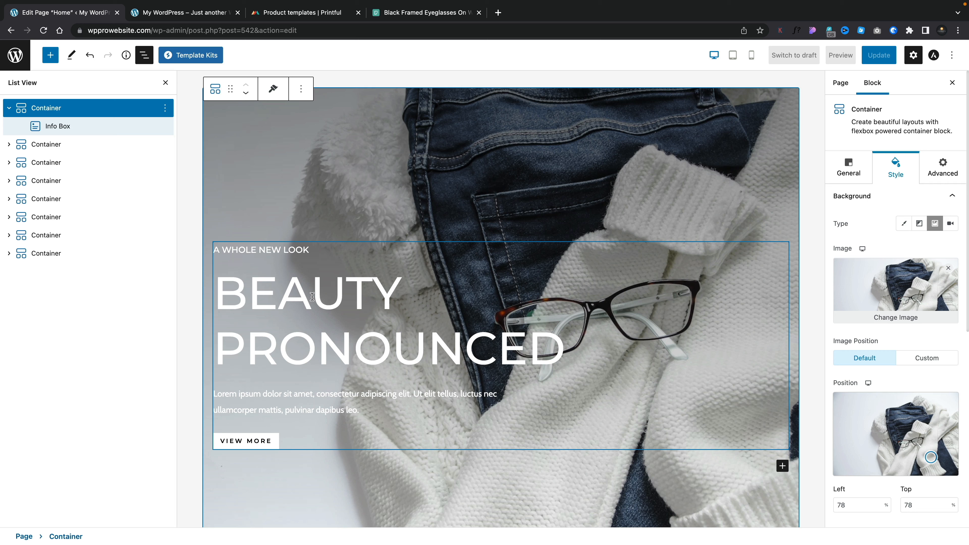
# Replace the word "BEAUTY" in the hero heading with "FASHION".
pyautogui.doubleClick(312, 297)
pyautogui.write('F')
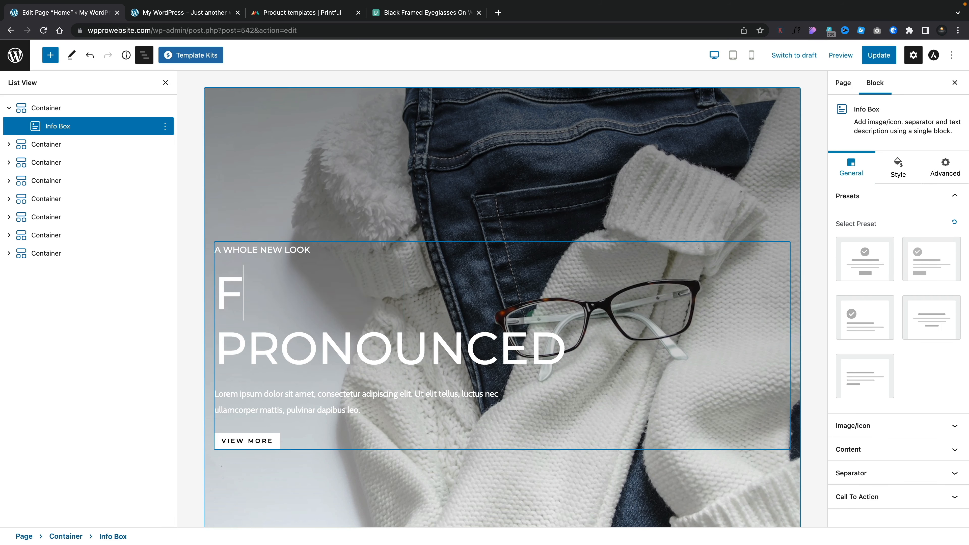
pyautogui.write('ASHION')
pyautogui.scroll(-2, 280, 388)
pyautogui.click(265, 387)
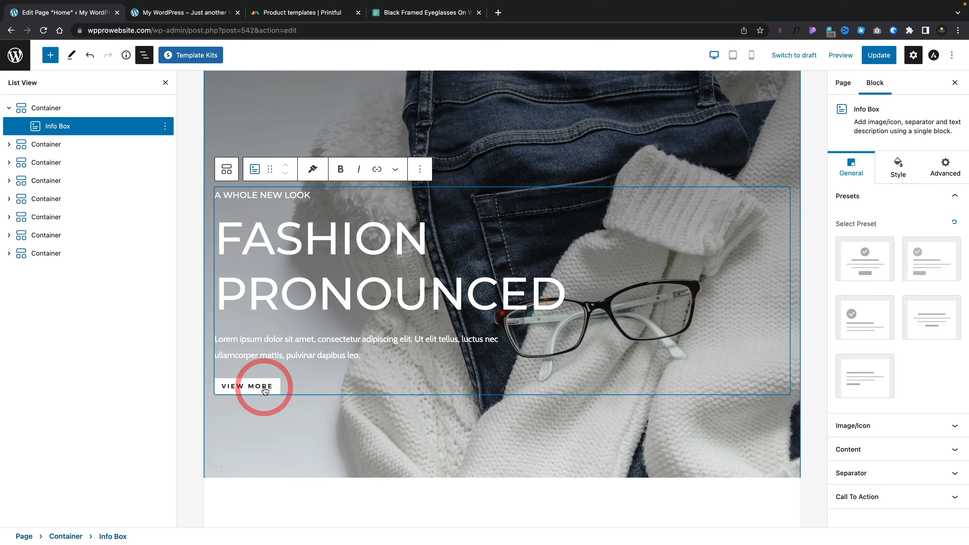
# Remove the shampoo bottle background image from the "A Whole New Look" container and open its image selection.
pyautogui.scroll(-10, 400, 407)
pyautogui.scroll(-7, 400, 407)
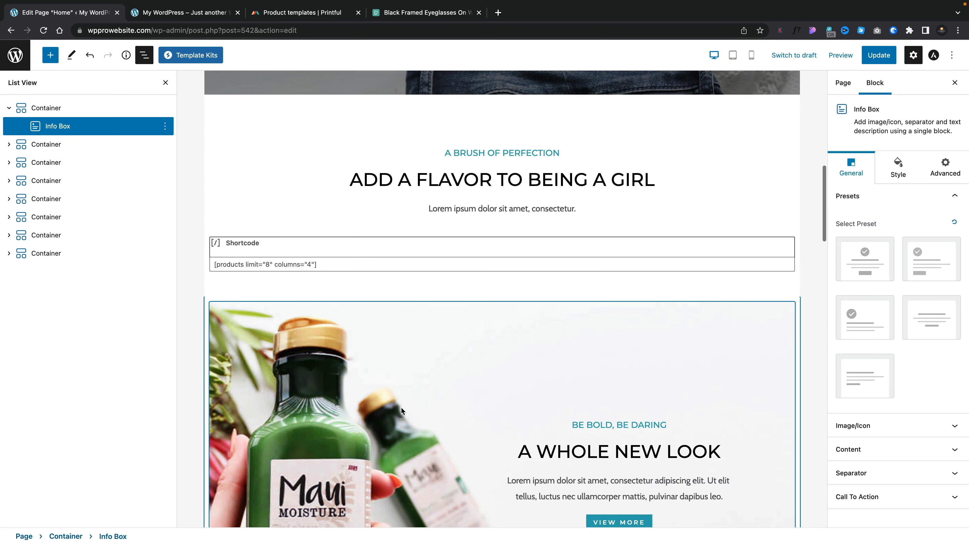
pyautogui.scroll(-1, 400, 407)
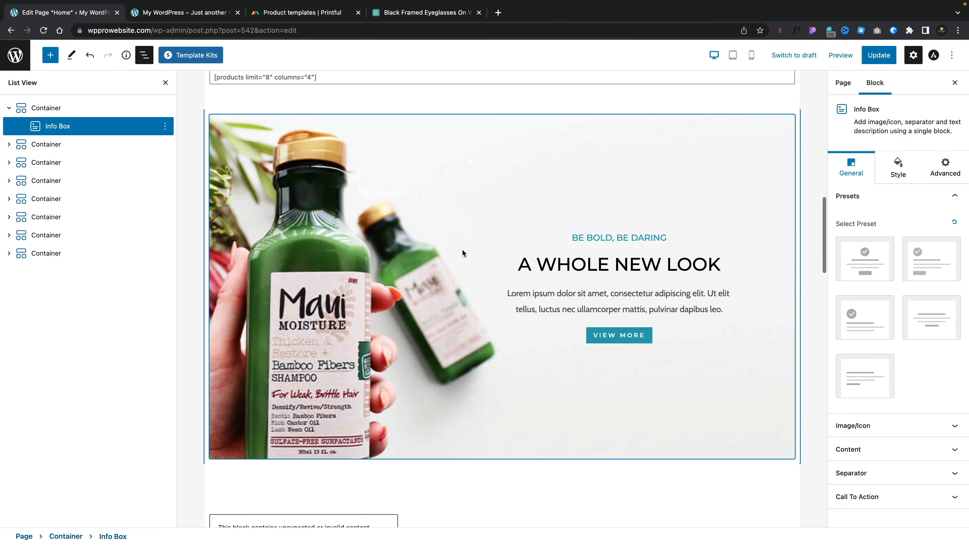
pyautogui.click(293, 176)
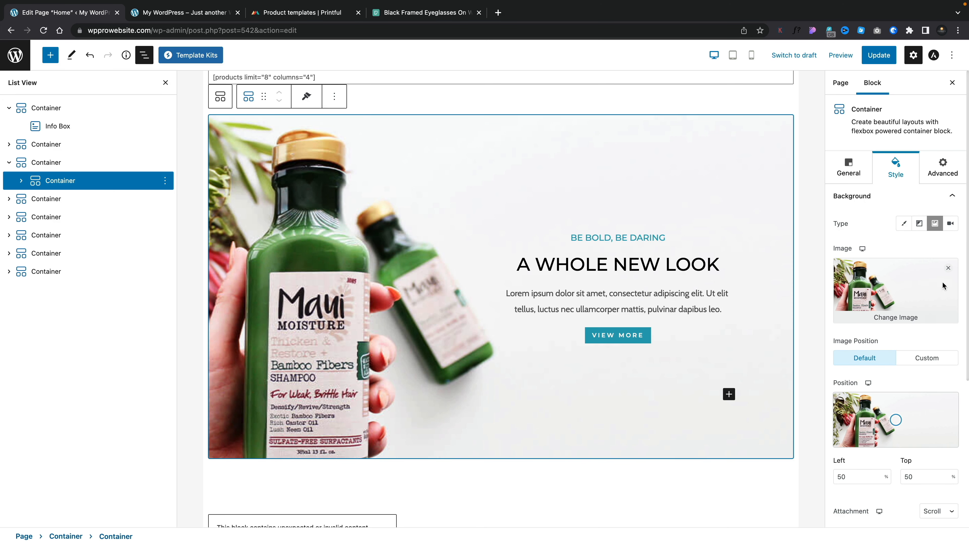
pyautogui.click(949, 269)
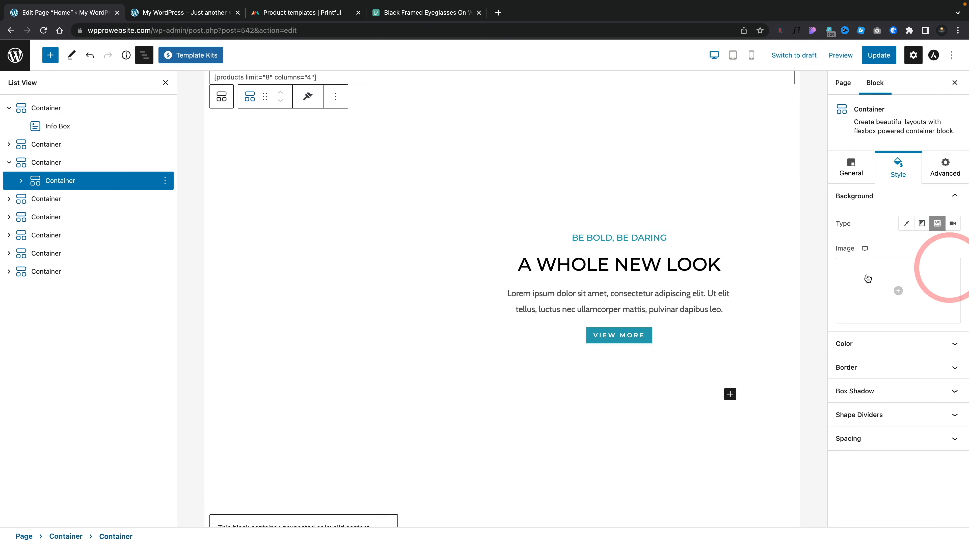
pyautogui.click(891, 297)
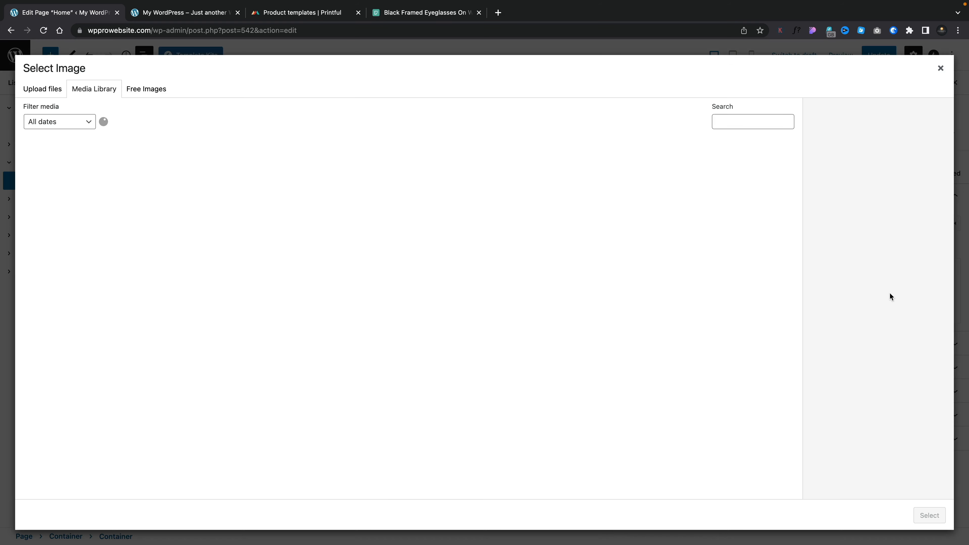
# Search the free Pixabay images for "clothing" and insert the blue denim jeans photo as the container's background.
pyautogui.click(140, 91)
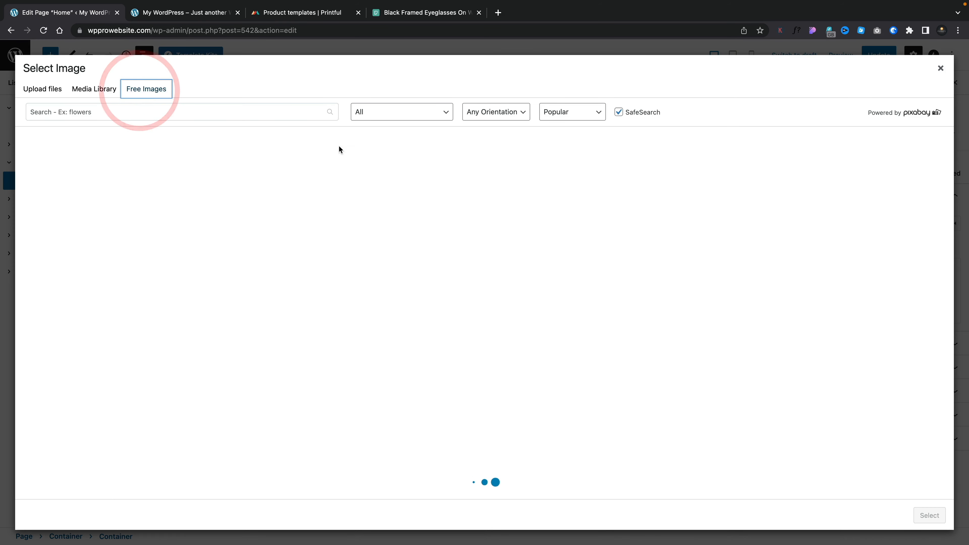
pyautogui.click(252, 114)
pyautogui.write('clo')
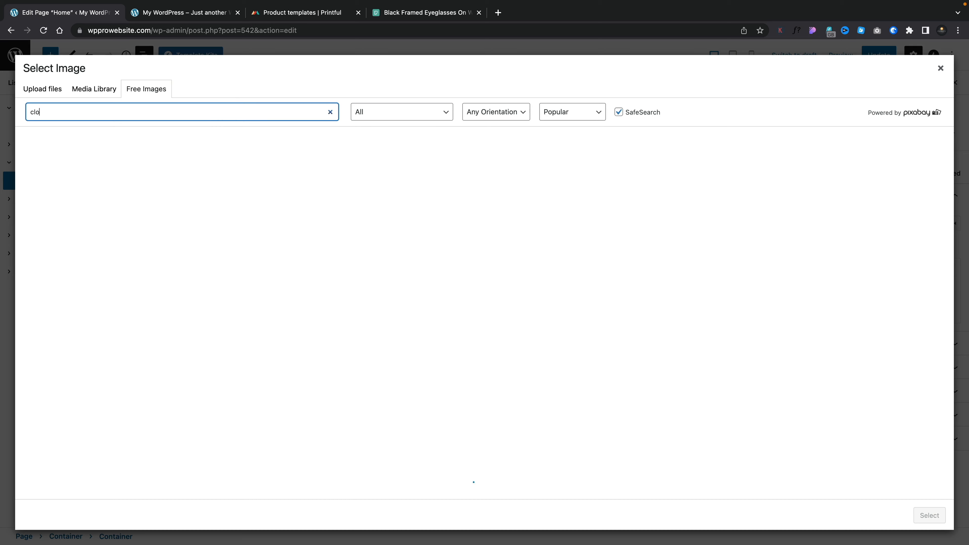
pyautogui.write('thing')
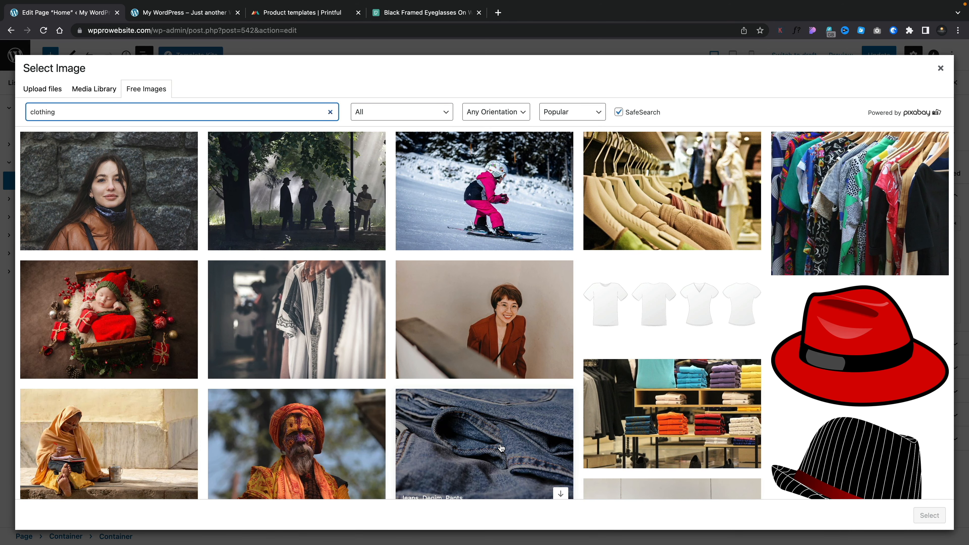
pyautogui.scroll(-1, 500, 446)
pyautogui.click(559, 447)
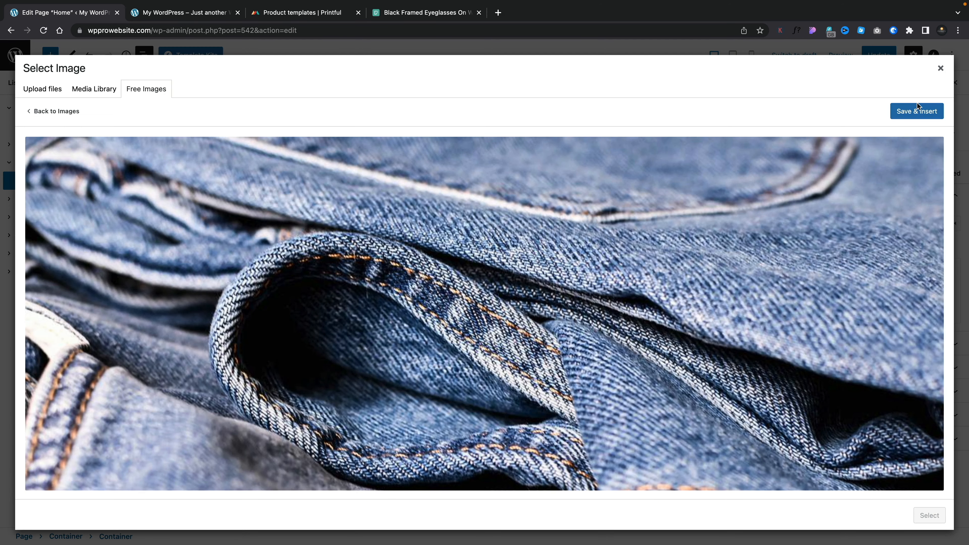
pyautogui.click(914, 114)
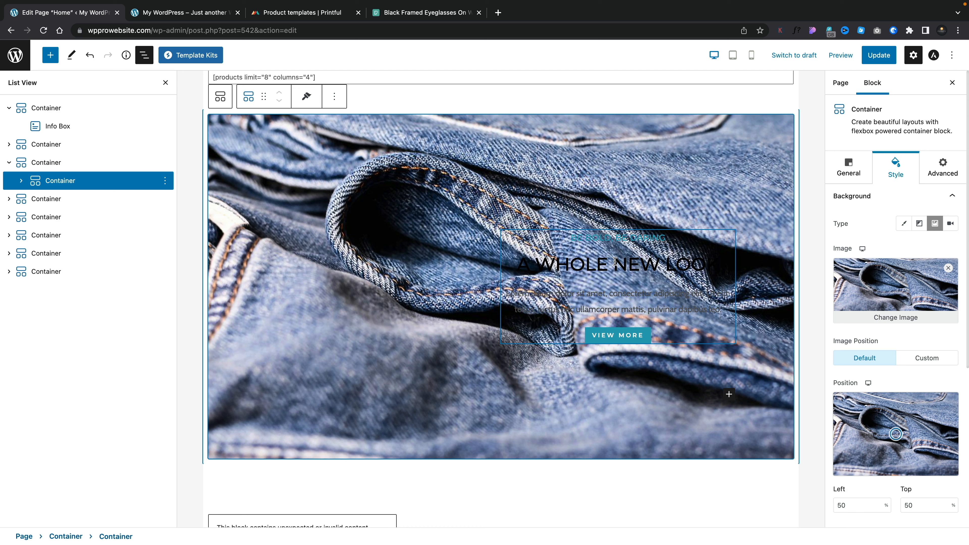
# Add a Classic overlay to the denim background, using the dark grey swatch made semi-transparent as #333333B0.
pyautogui.scroll(-5, 897, 429)
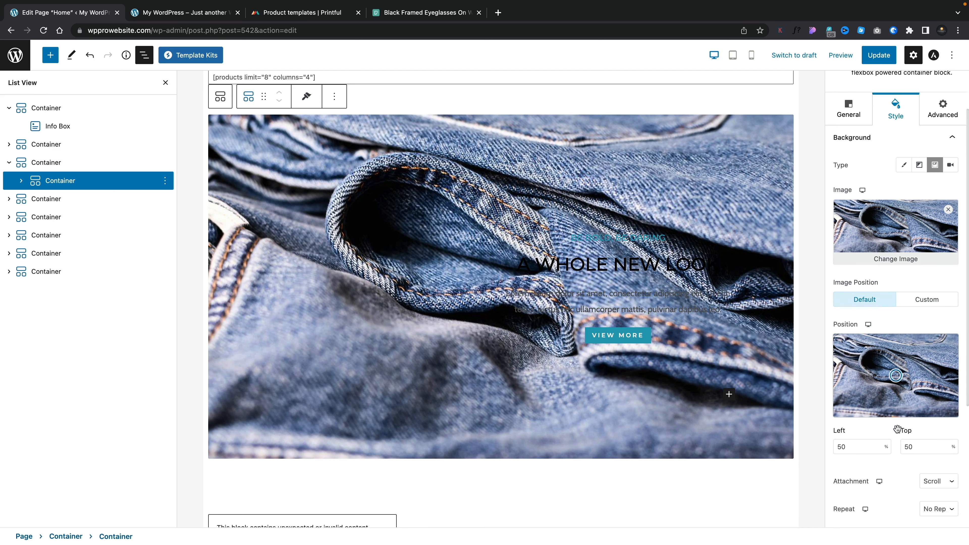
pyautogui.scroll(-1, 897, 431)
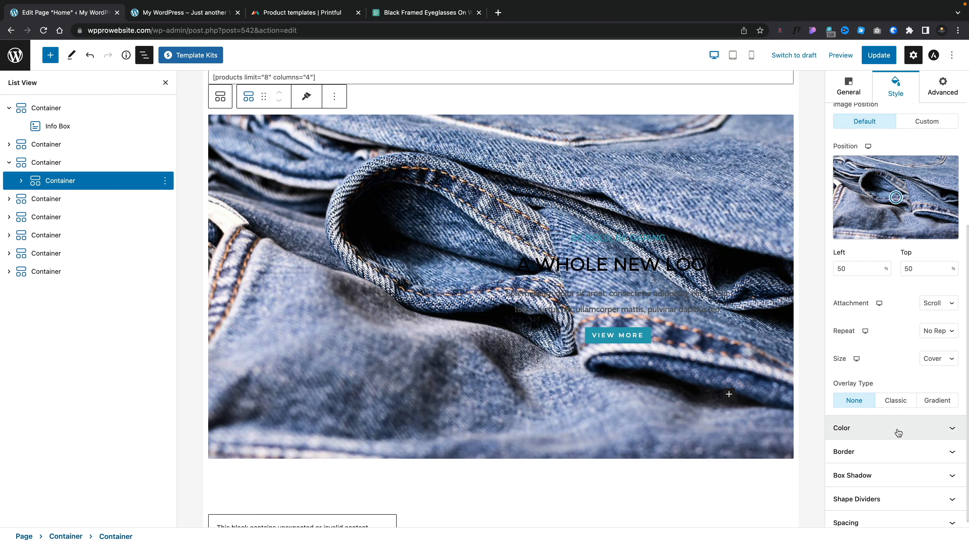
pyautogui.click(899, 401)
pyautogui.click(951, 428)
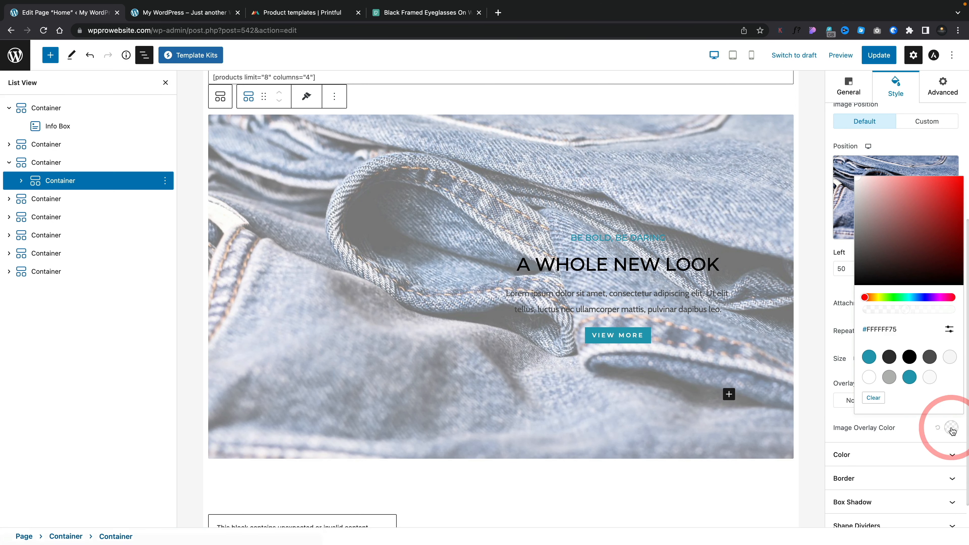
pyautogui.click(889, 357)
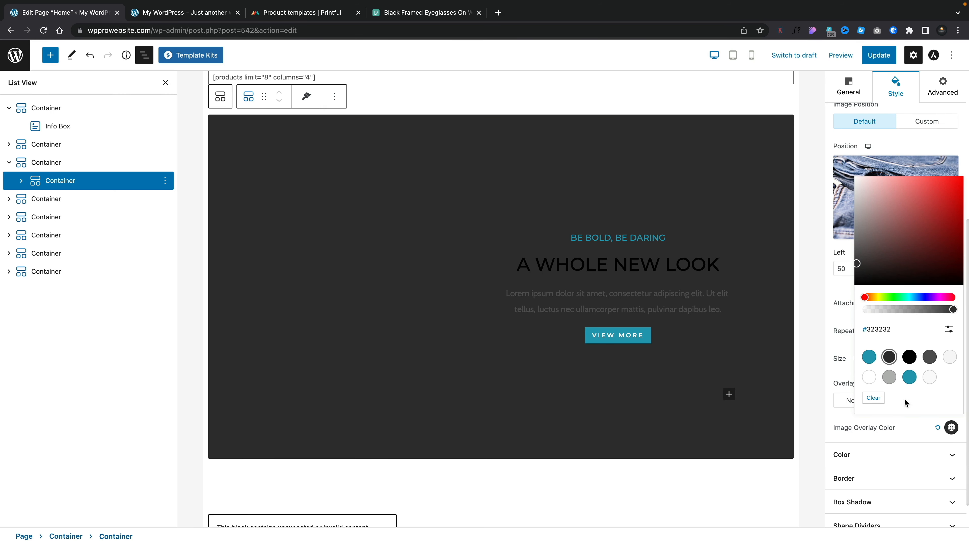
pyautogui.click(925, 309)
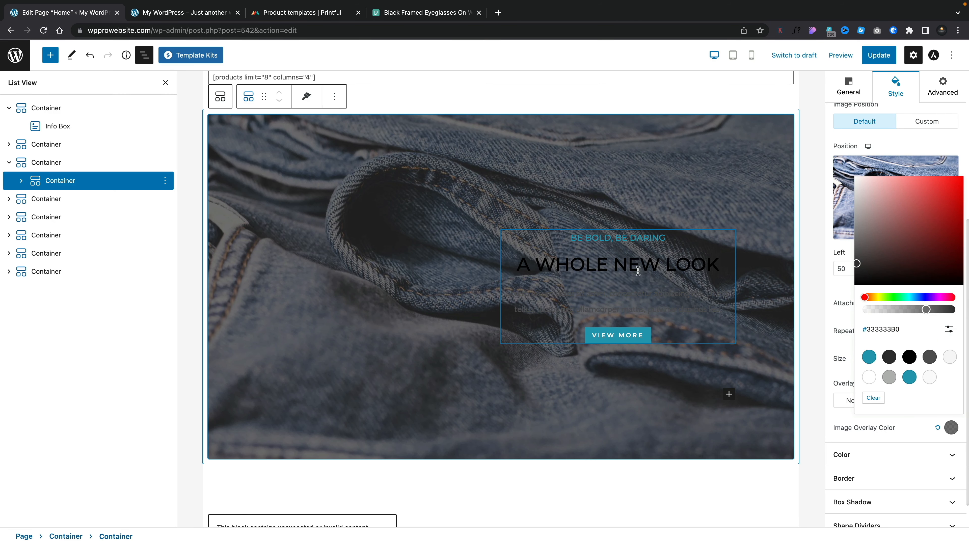
# Set the "A Whole New Look" title color to white (#FFFFFF) and update the page.
pyautogui.tripleClick(637, 267)
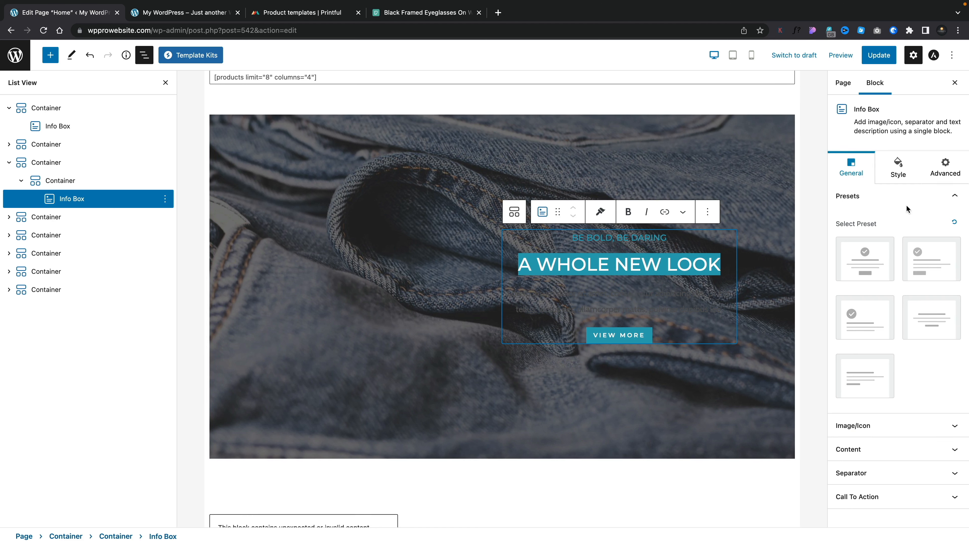
pyautogui.click(894, 165)
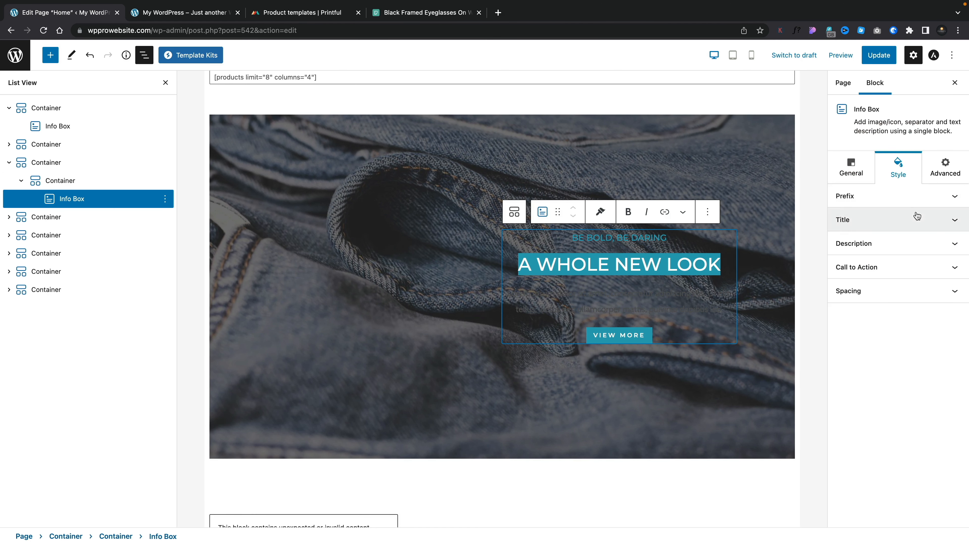
pyautogui.click(920, 221)
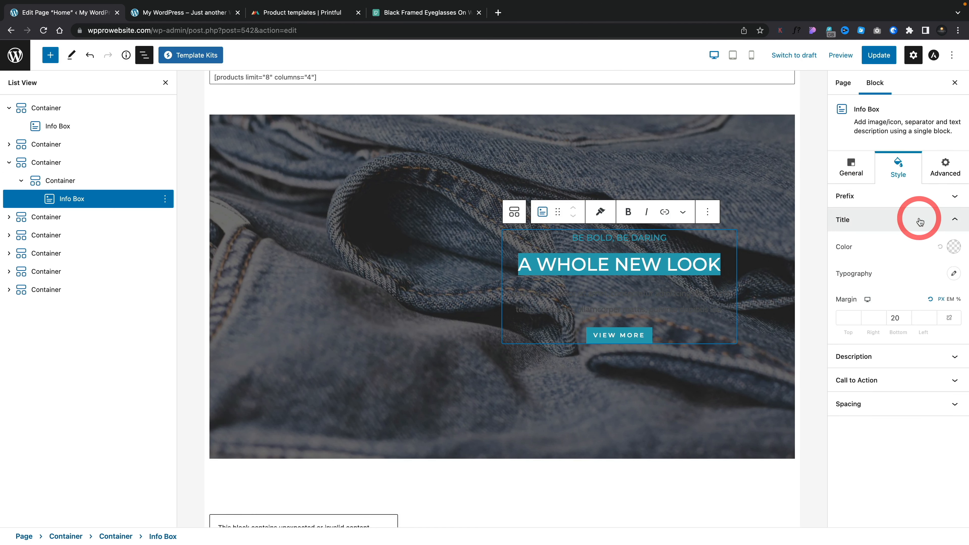
pyautogui.click(952, 248)
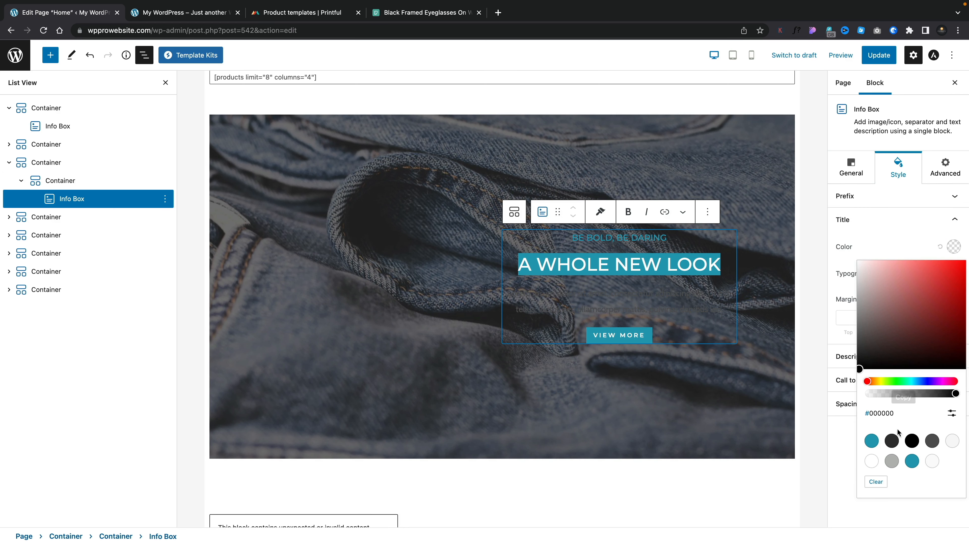
pyautogui.click(873, 461)
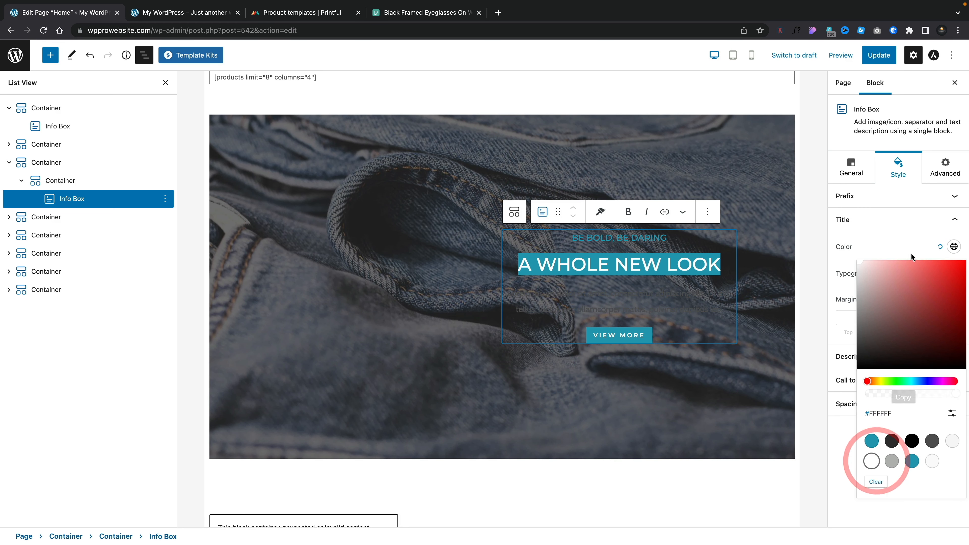
pyautogui.click(887, 236)
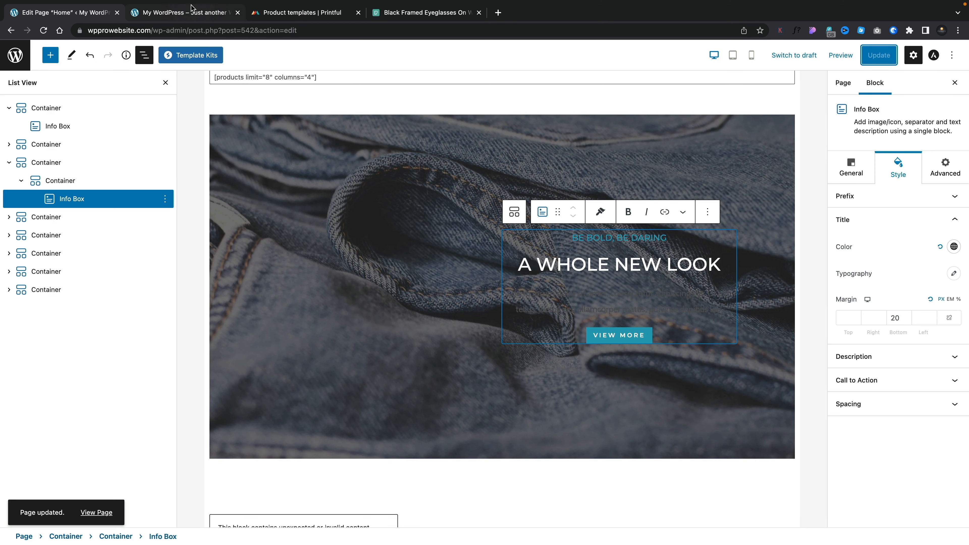
# Reload the live home page and review the new hero, the product listing and the denim section.
pyautogui.click(191, 9)
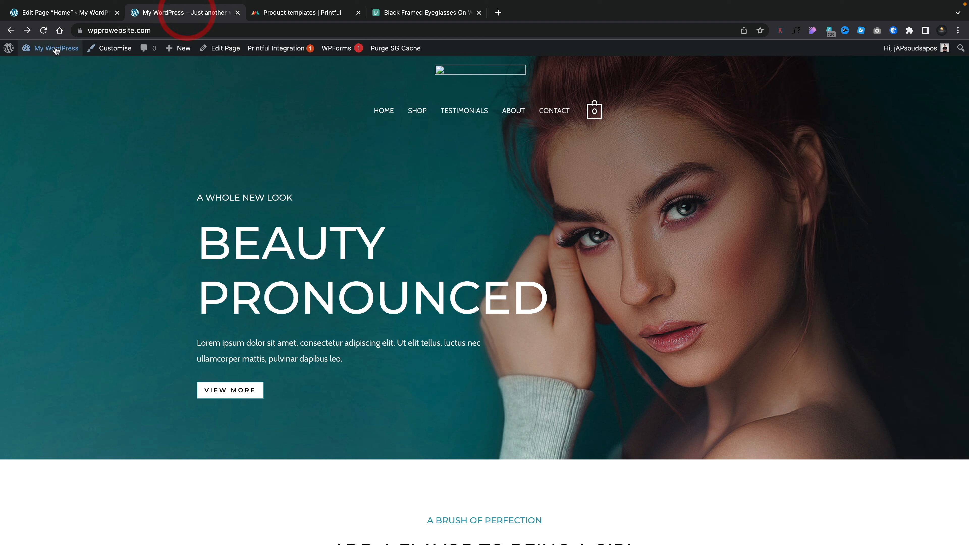
pyautogui.click(44, 30)
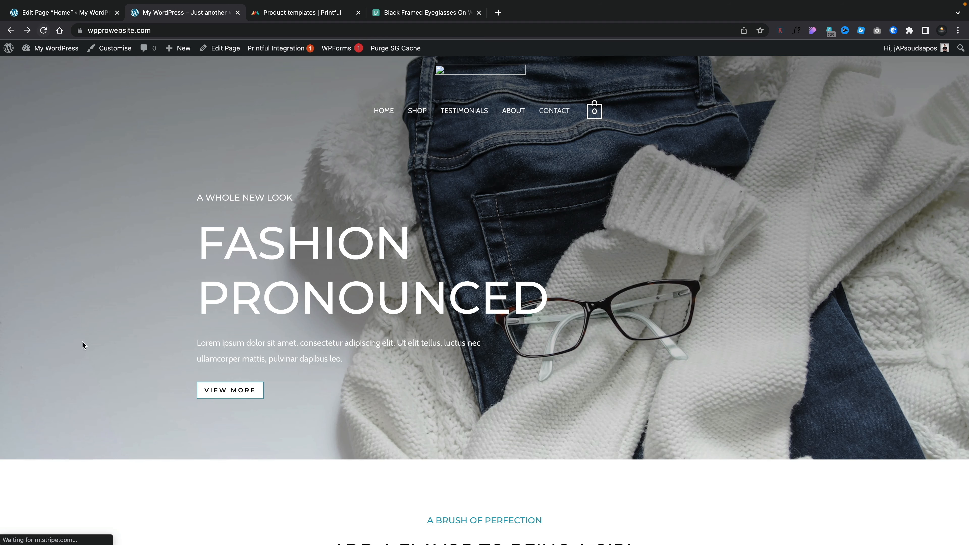
pyautogui.scroll(-15, 86, 419)
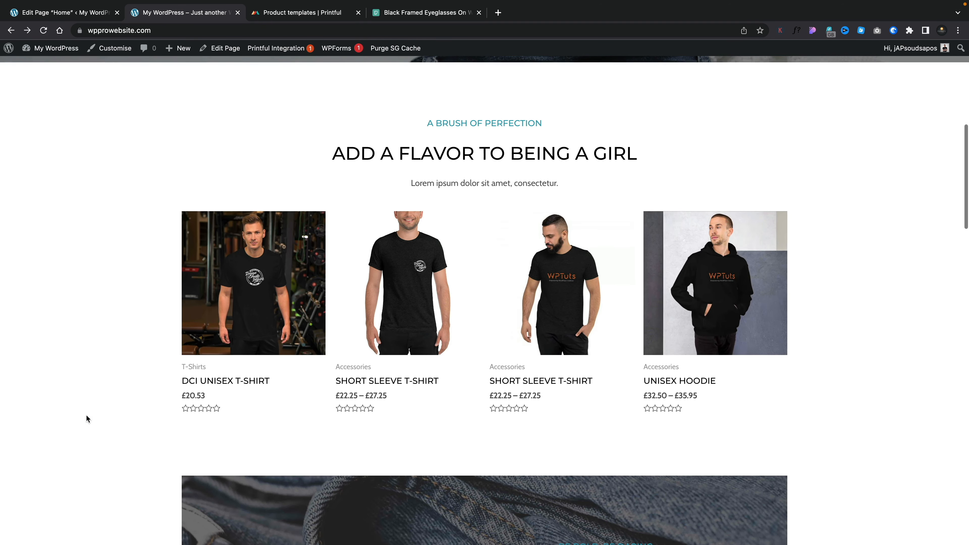
# Check the live home page's Season Sale, Free Shipping and Money Back features and logo strip, and return to the hero.
pyautogui.scroll(-6, 86, 418)
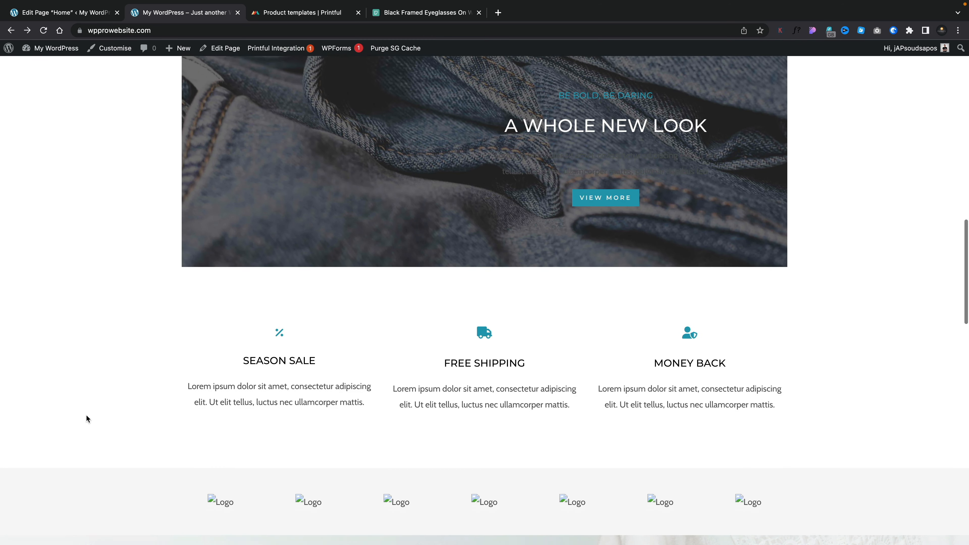
pyautogui.scroll(4, 87, 419)
pyautogui.scroll(6, 86, 418)
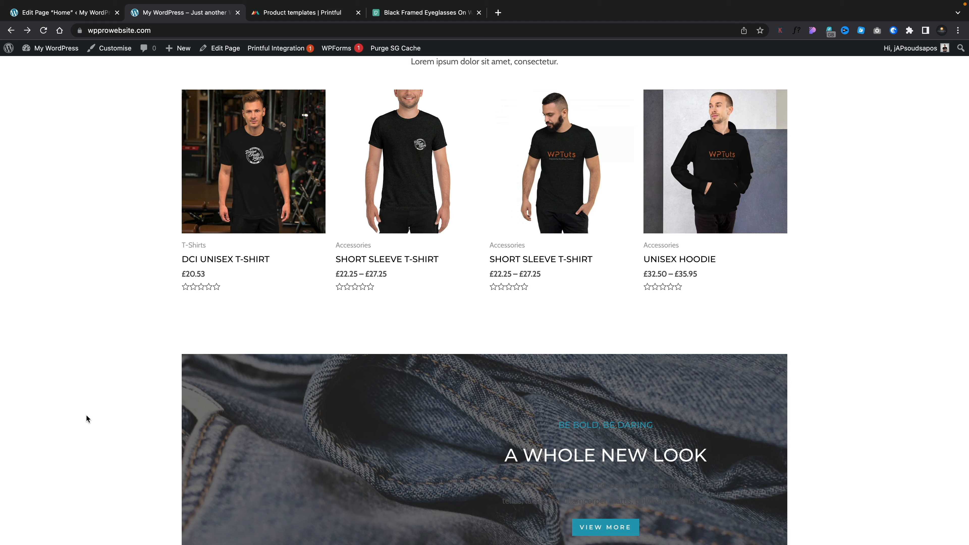
pyautogui.scroll(4, 86, 417)
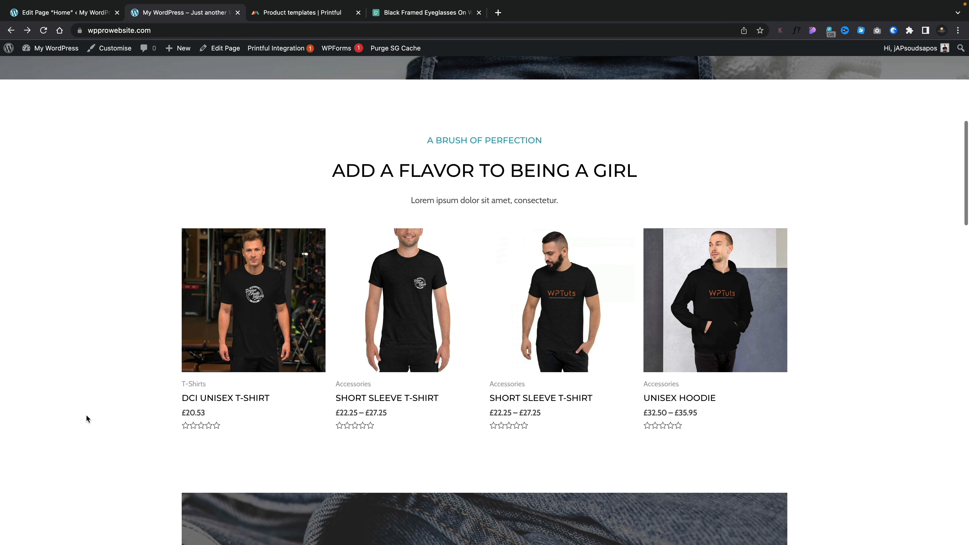
pyautogui.scroll(2, 86, 418)
pyautogui.scroll(8, 86, 416)
pyautogui.scroll(1, 86, 419)
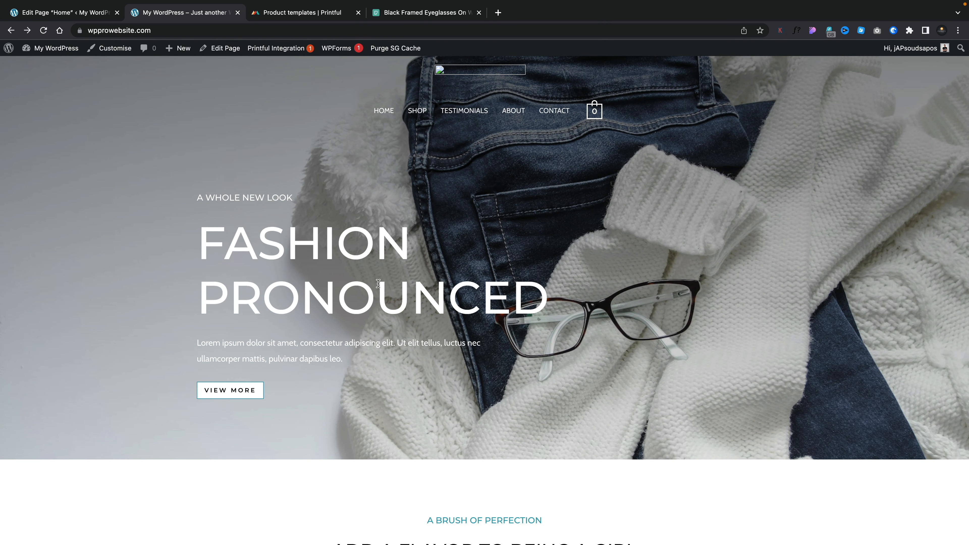
# Open the DCI Unisex t-shirt product page from the home page listing, preview the red shirt image and choose the Black variation.
pyautogui.scroll(-12, 378, 283)
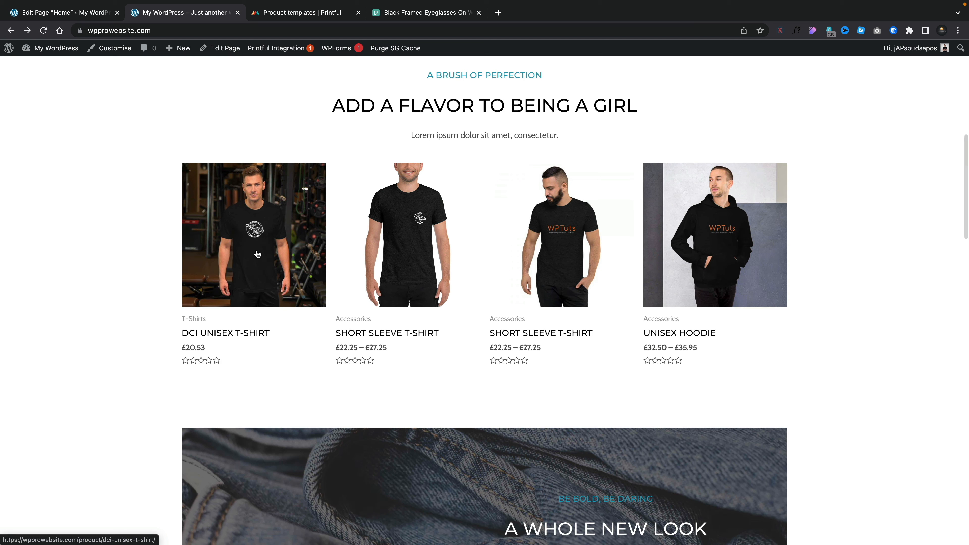
pyautogui.click(258, 253)
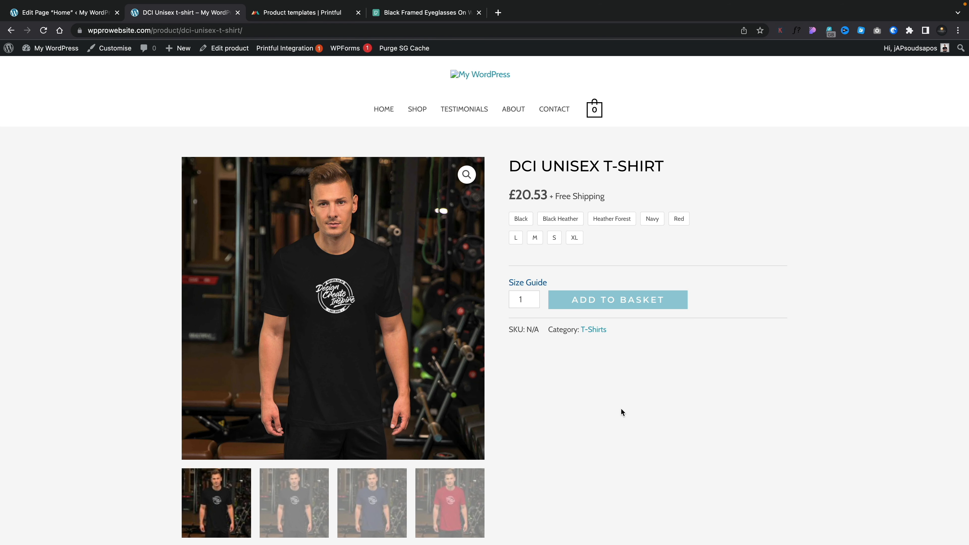
pyautogui.click(457, 489)
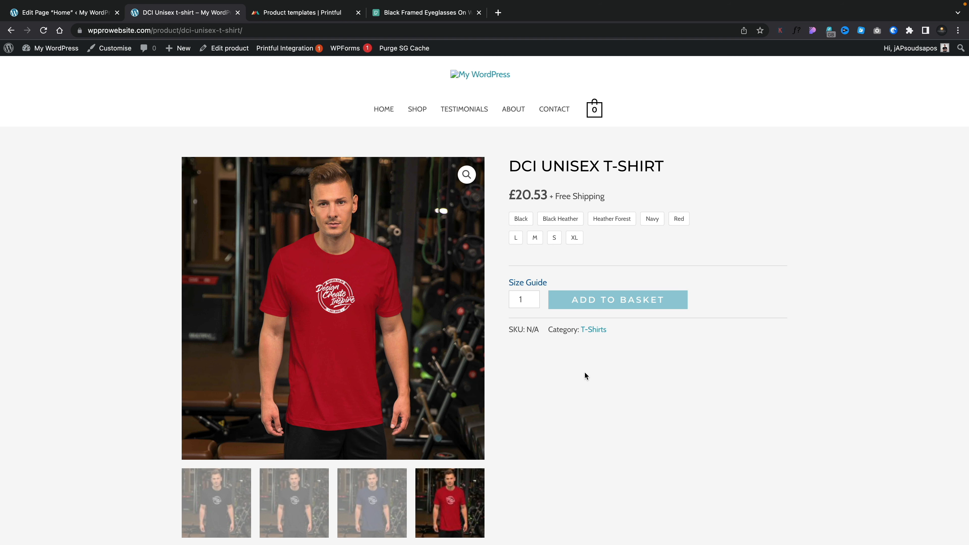
pyautogui.click(524, 224)
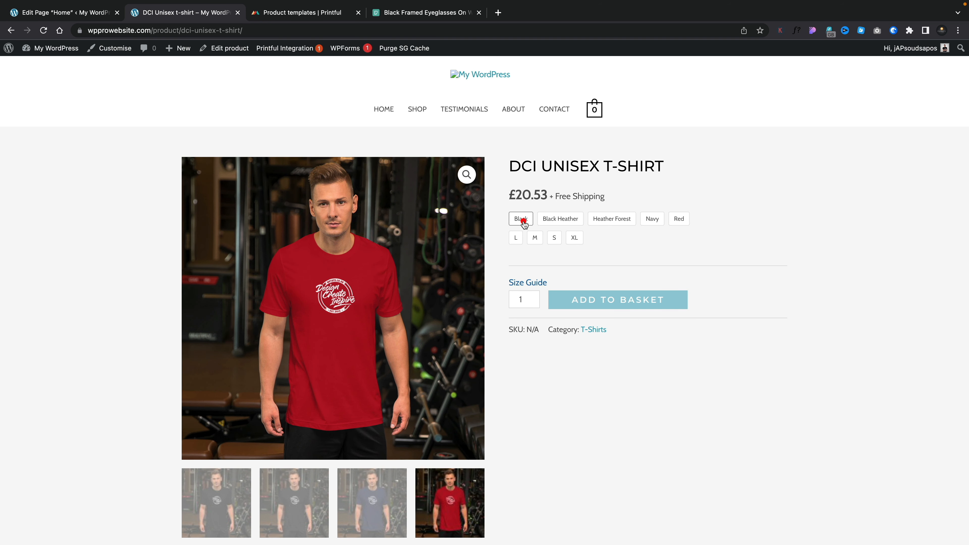